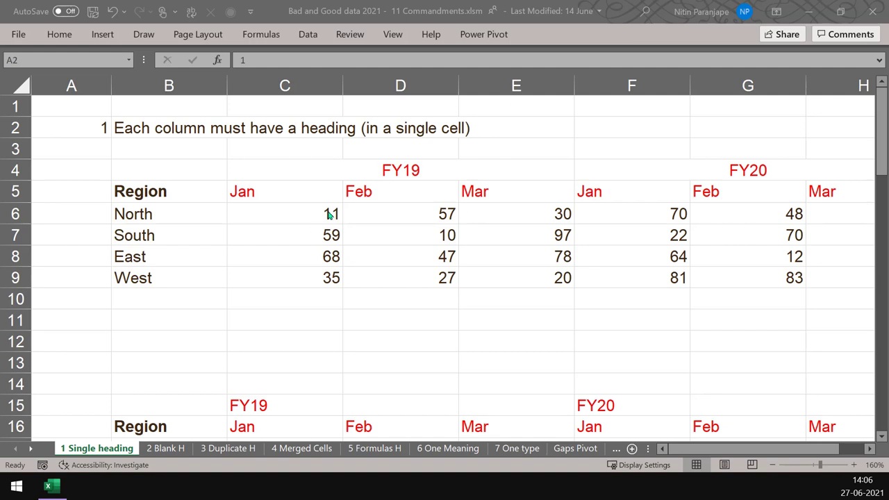
Inspect the merged FY19 heading in C4, then select FY19 and Jan in the table at row 39
{"action": "left_click", "coordinate": [386, 175]}
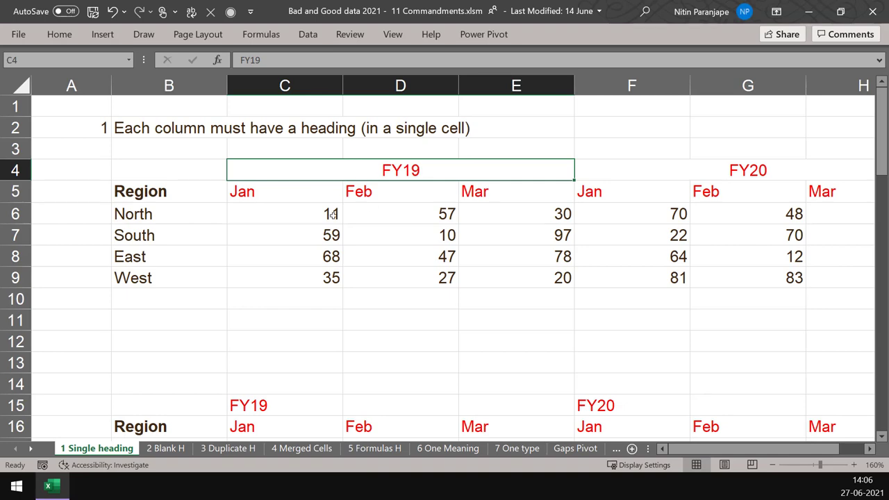
{"action": "scroll", "coordinate": [332, 214], "scroll_direction": "down", "scroll_amount": 10}
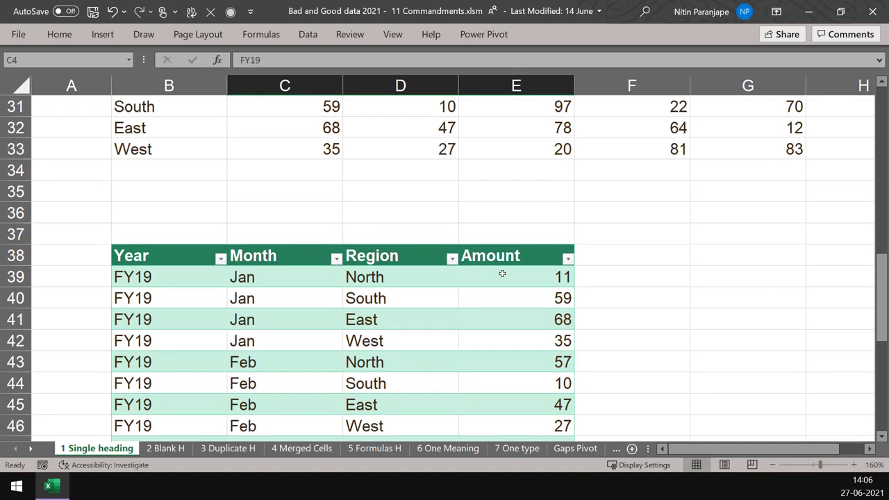
{"action": "left_click", "coordinate": [147, 276]}
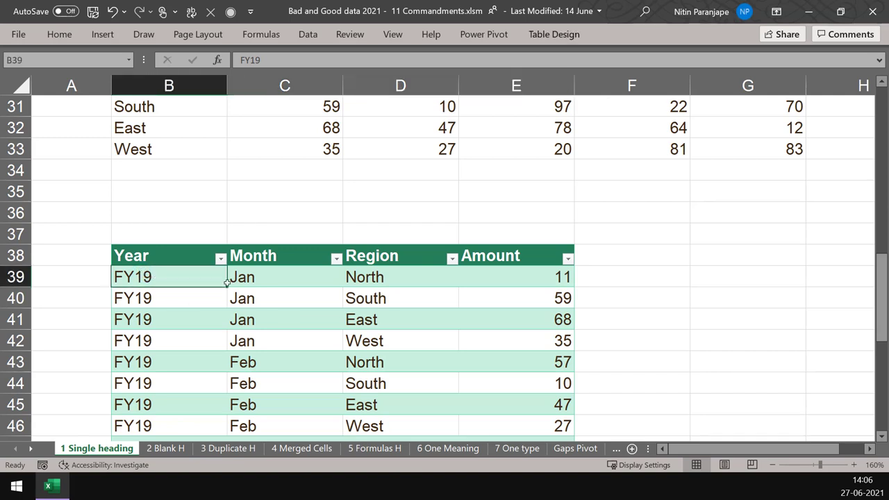
{"action": "left_click", "coordinate": [254, 281]}
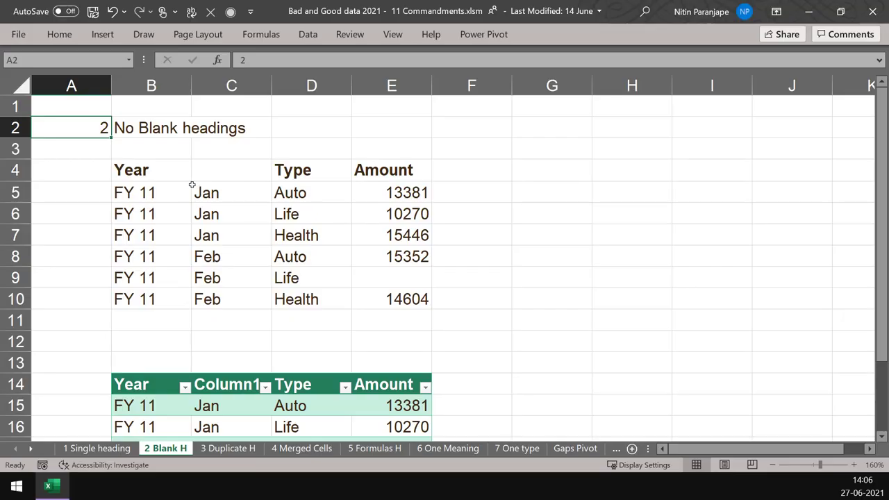
Point out the Year heading, the blank heading beside it, and the table's automatic Column1 heading
{"action": "left_click", "coordinate": [157, 177]}
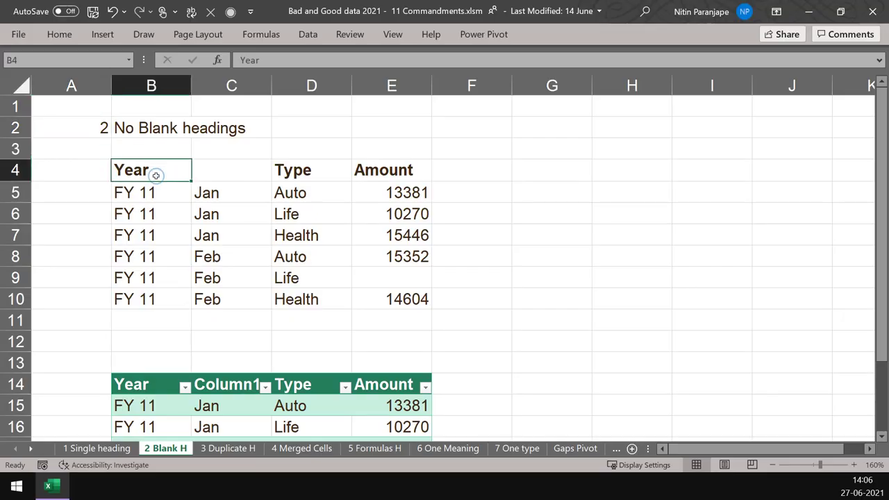
{"action": "left_click", "coordinate": [226, 171]}
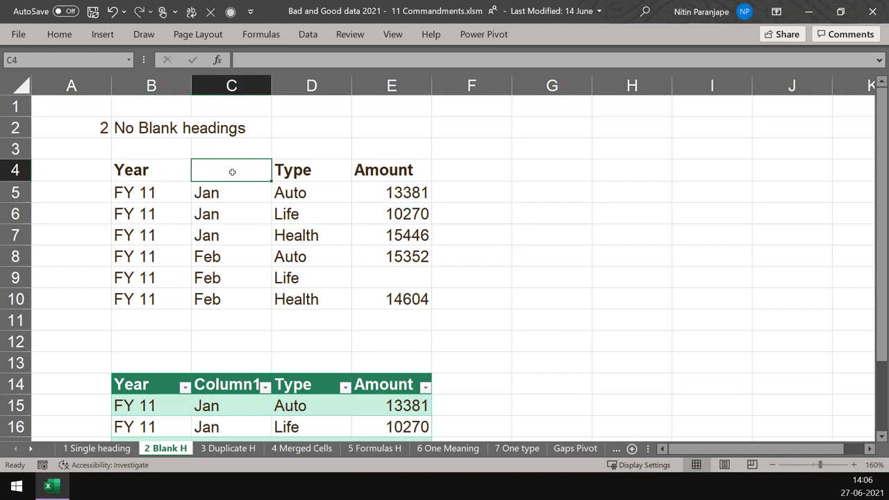
{"action": "left_click", "coordinate": [224, 390]}
{"action": "scroll", "coordinate": [252, 388], "scroll_direction": "down", "scroll_amount": 4}
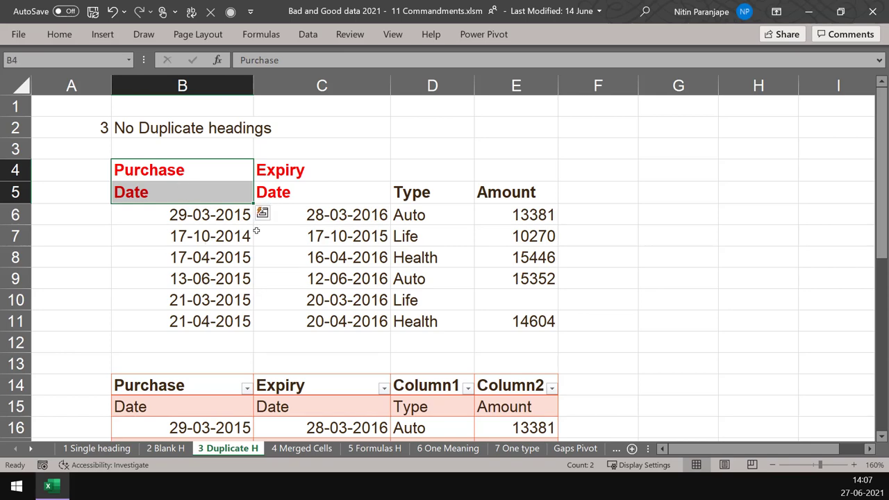
Compare the flawed Purchase/Expiry headers with the corrected Purchase Date and Expiry Date headings below
{"action": "scroll", "coordinate": [266, 301], "scroll_direction": "down", "scroll_amount": 2}
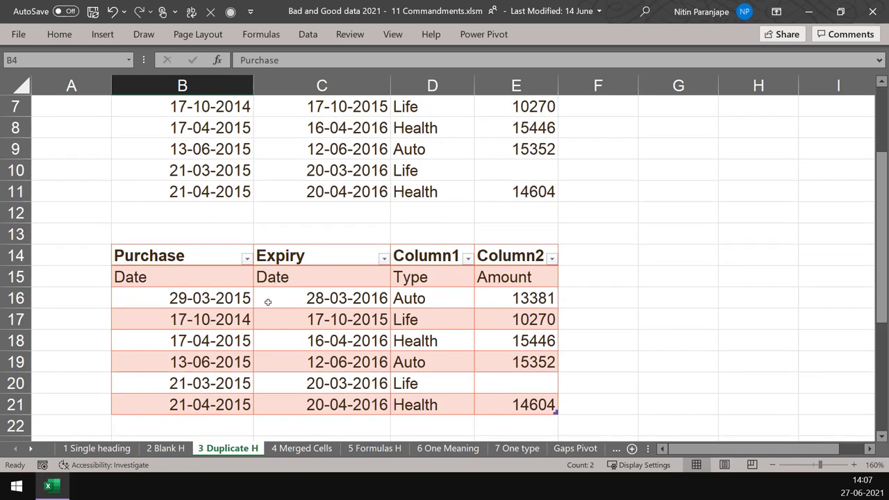
{"action": "left_click", "coordinate": [153, 258]}
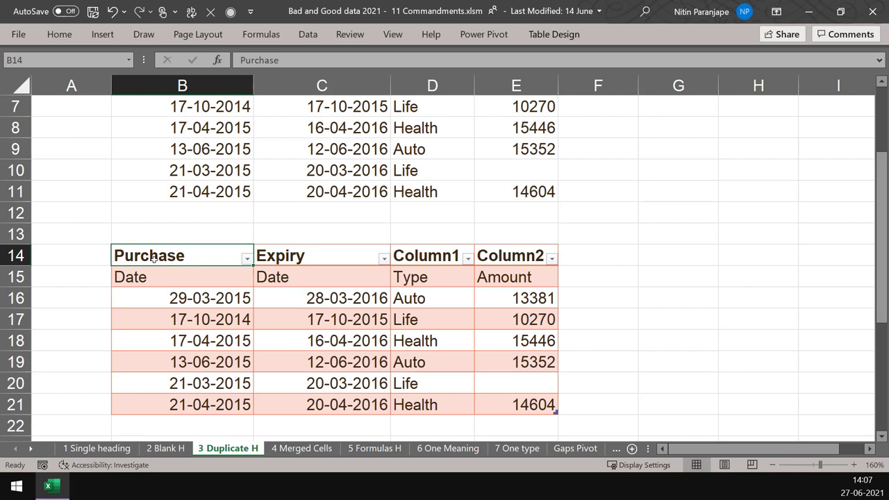
{"action": "left_click", "coordinate": [299, 261]}
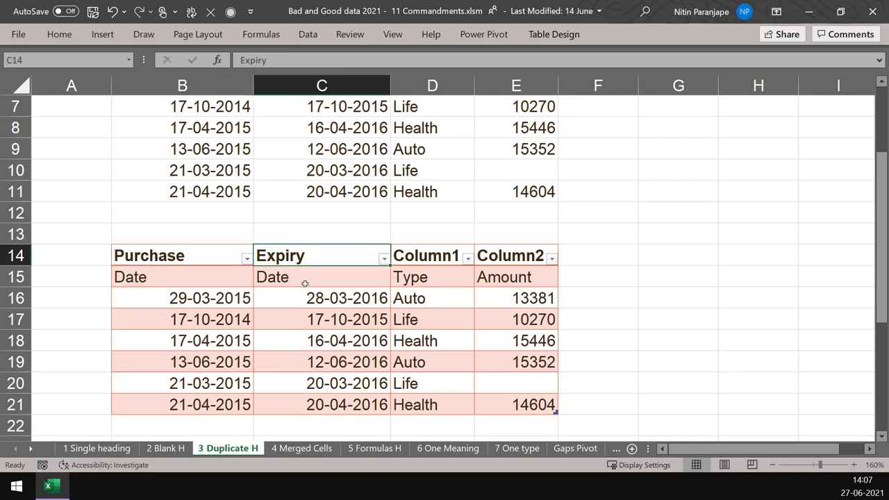
{"action": "scroll", "coordinate": [304, 283], "scroll_direction": "down", "scroll_amount": 6}
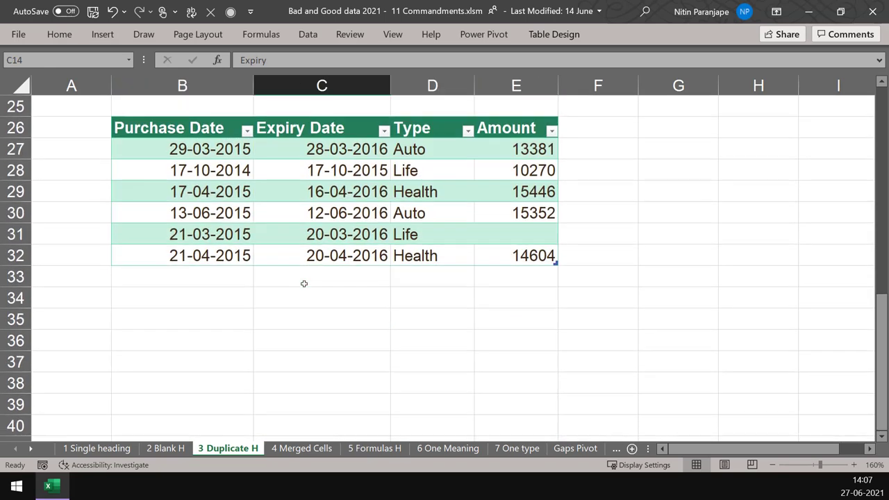
{"action": "left_click", "coordinate": [201, 132]}
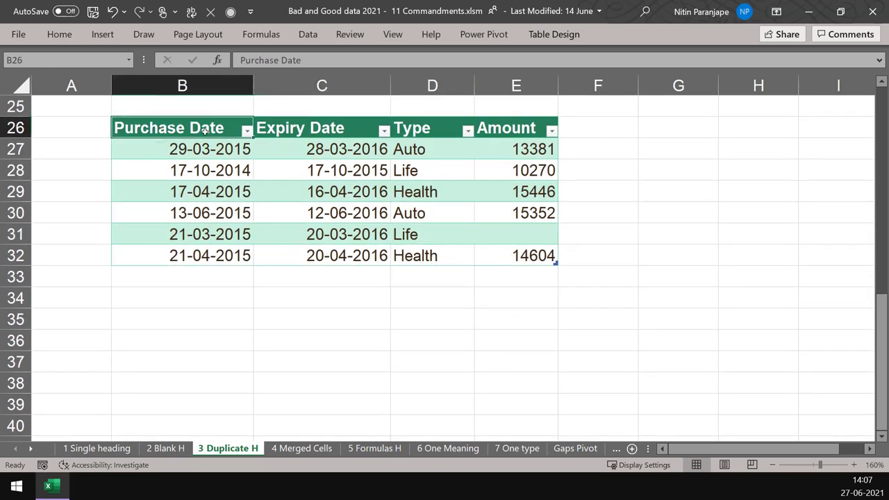
{"action": "left_click", "coordinate": [300, 135]}
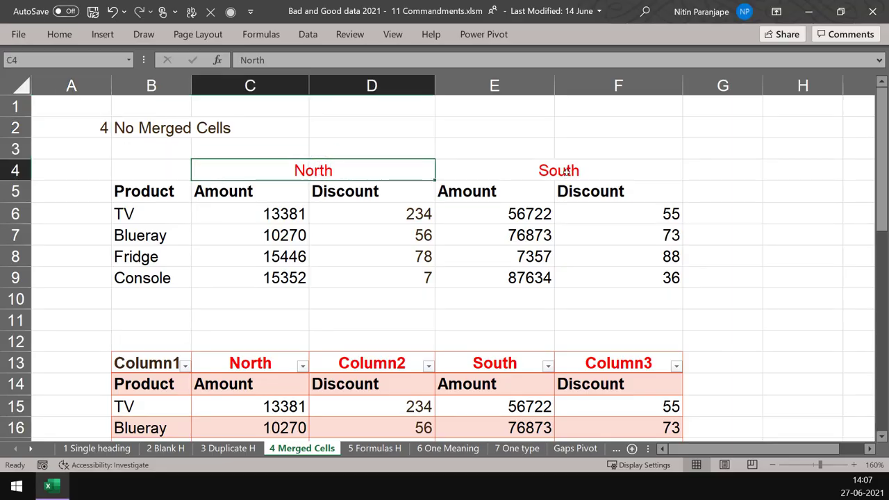
Select the merged North/South headings and Amount/Discount headings C5:F5, then the South TV amount 56722
{"action": "left_click", "coordinate": [566, 170]}
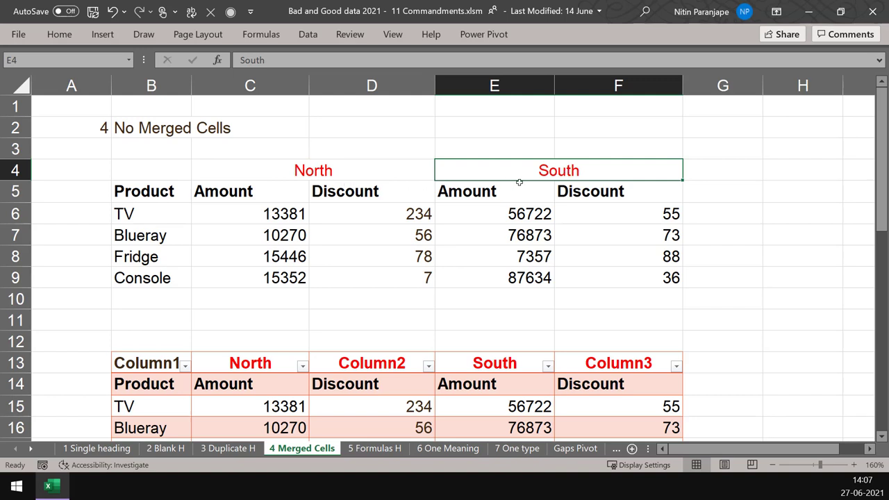
{"action": "left_click_drag", "start_coordinate": [211, 195], "coordinate": [587, 190]}
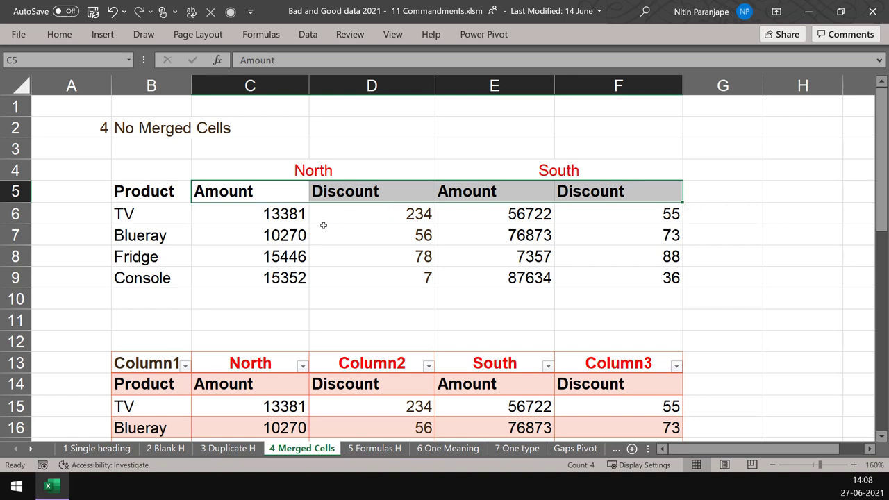
{"action": "left_click", "coordinate": [343, 172]}
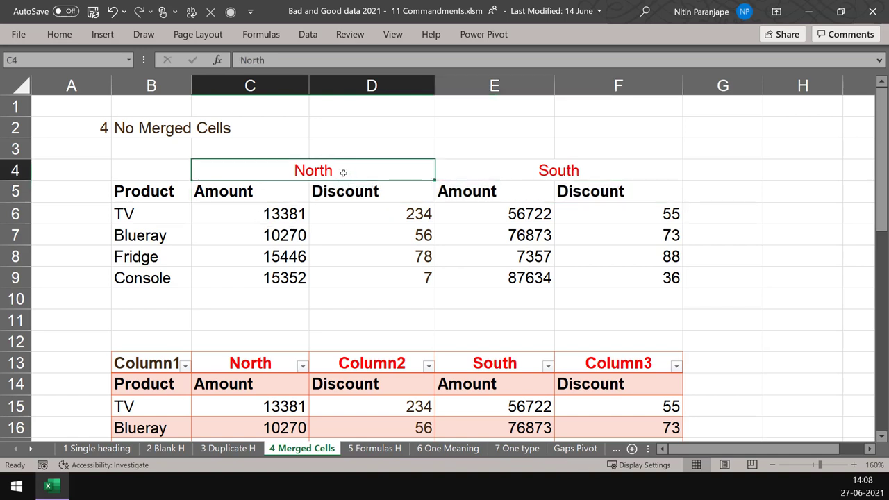
{"action": "left_click", "coordinate": [344, 189]}
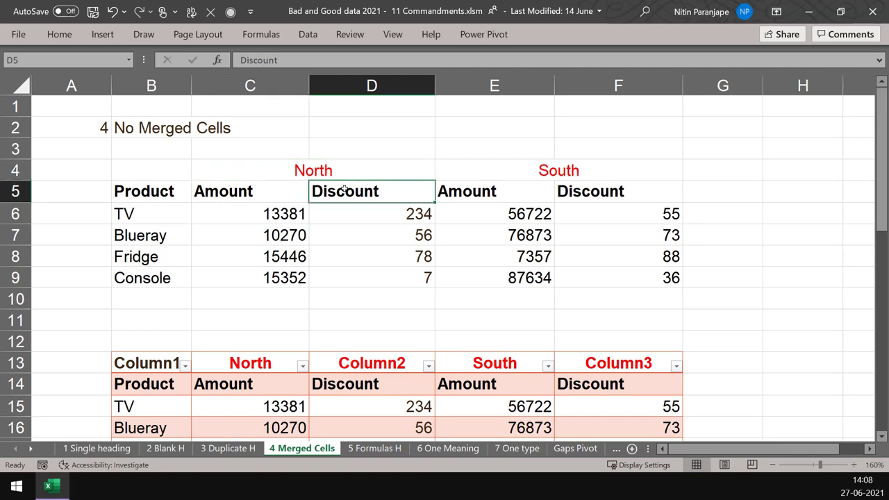
{"action": "scroll", "coordinate": [344, 189], "scroll_direction": "down", "scroll_amount": 8}
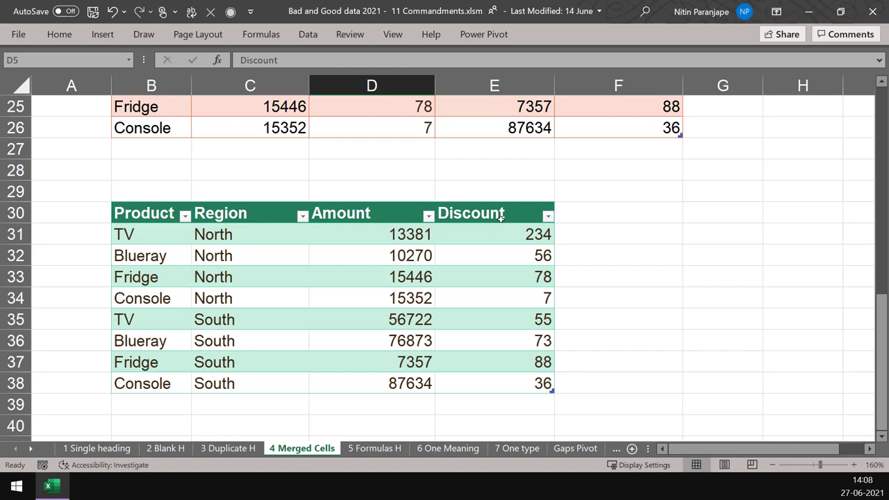
{"action": "left_click", "coordinate": [410, 316]}
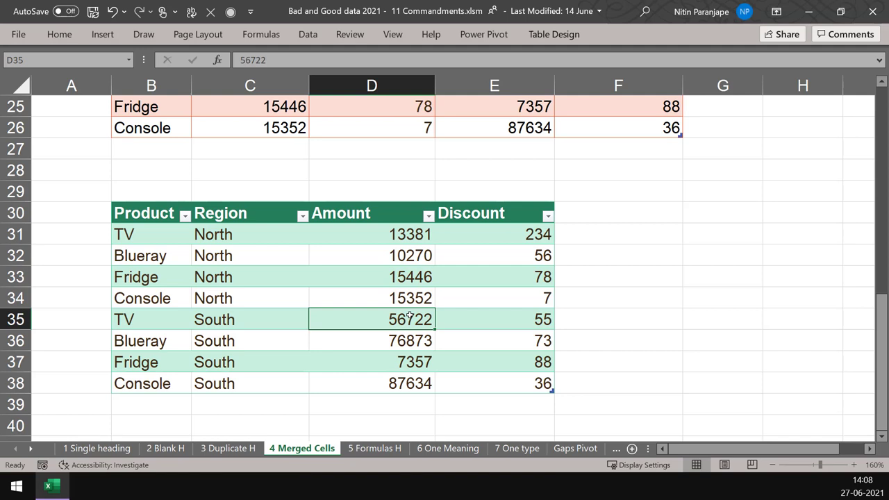
On 5 Formulas H, check the year headings 2013–2016 in C4:F4 and their formulas
{"action": "key", "text": "ctrl+Page_Down"}
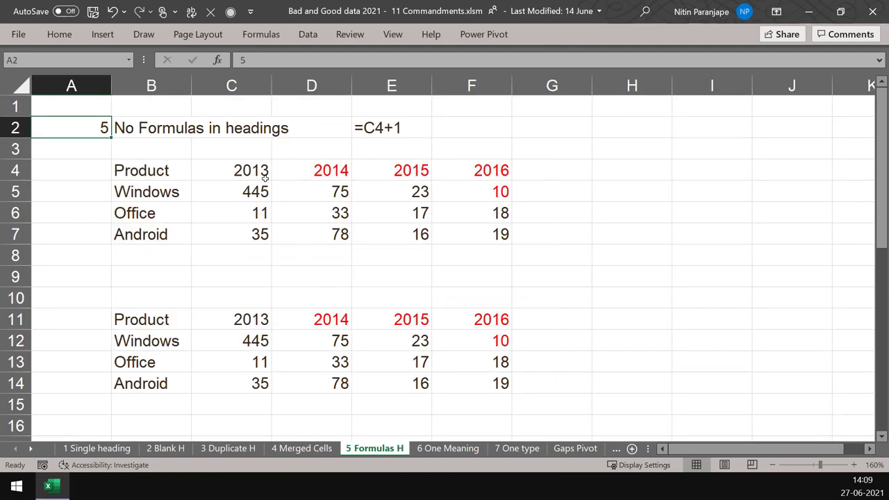
{"action": "left_click", "coordinate": [249, 170]}
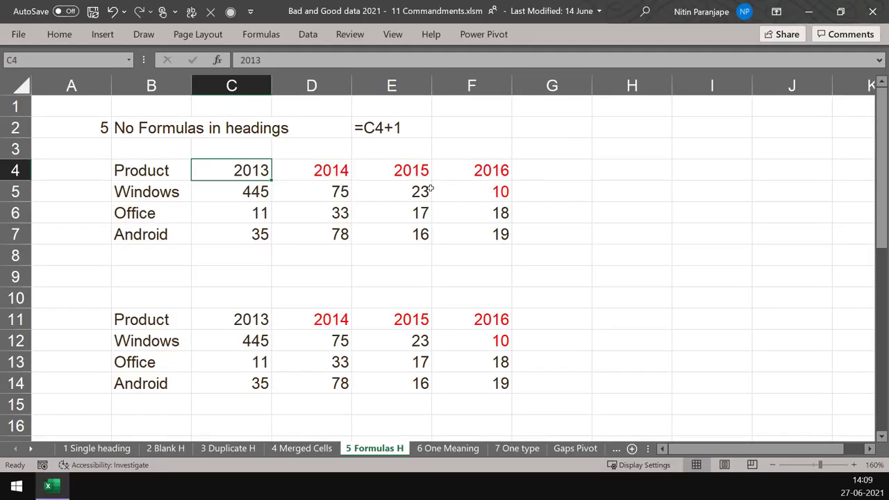
{"action": "left_click", "coordinate": [318, 167]}
{"action": "left_click", "coordinate": [384, 164]}
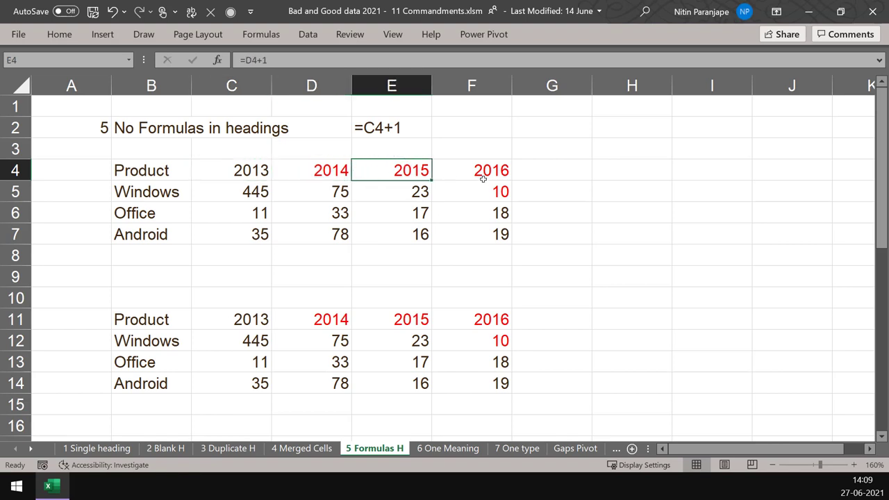
{"action": "left_click", "coordinate": [483, 178]}
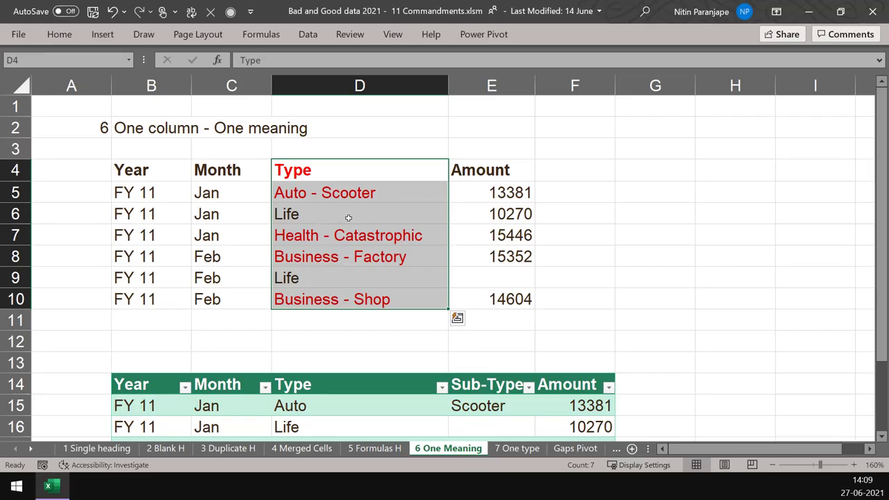
Select the Life entry in D6, then the table's whole Type and Sub-Type columns
{"action": "left_click", "coordinate": [348, 217]}
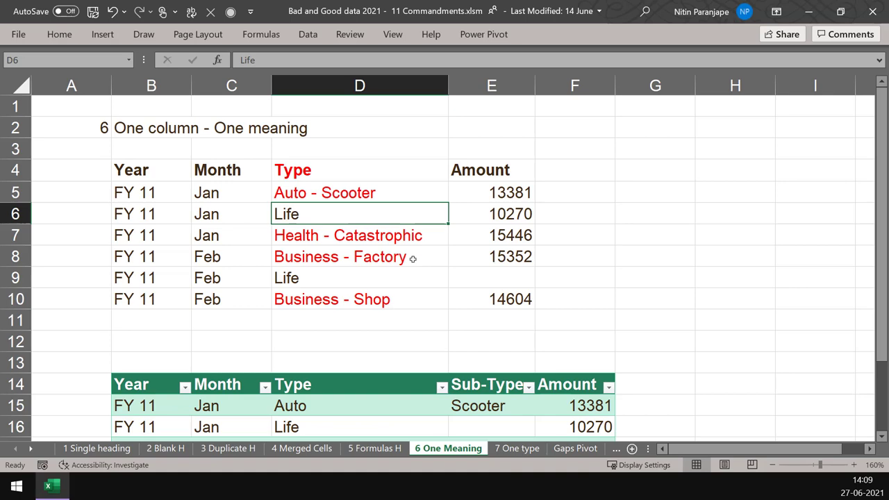
{"action": "scroll", "coordinate": [413, 258], "scroll_direction": "down", "scroll_amount": 2}
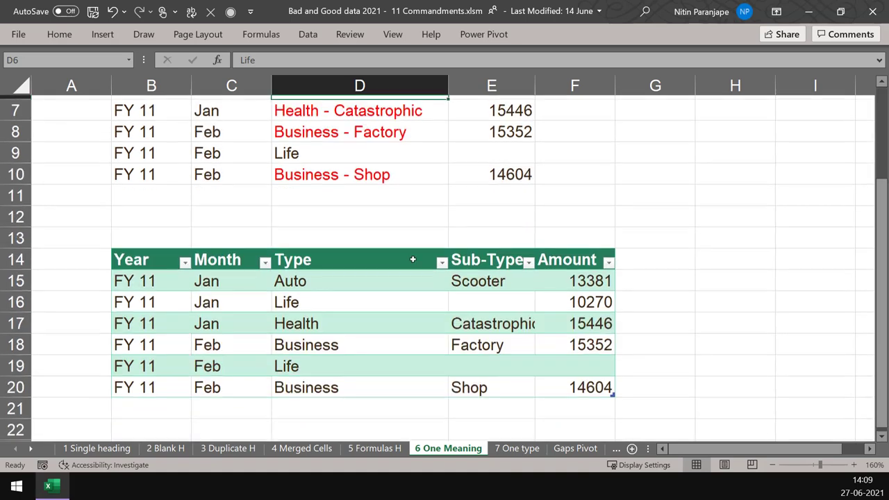
{"action": "left_click", "coordinate": [307, 262]}
{"action": "left_click_drag", "start_coordinate": [307, 262], "coordinate": [307, 366]}
{"action": "left_click_drag", "start_coordinate": [470, 262], "coordinate": [470, 383]}
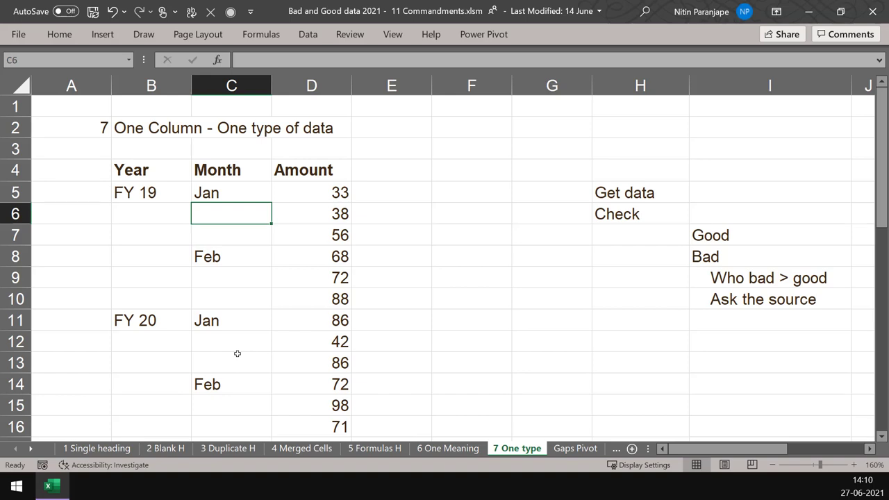
{"action": "left_click", "coordinate": [215, 197]}
{"action": "left_click", "coordinate": [213, 216]}
{"action": "left_click", "coordinate": [224, 293]}
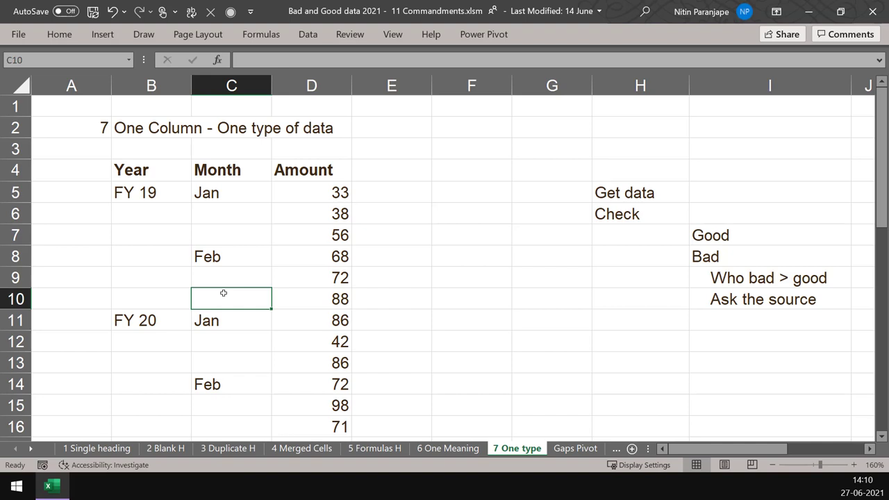
{"action": "left_click", "coordinate": [139, 349]}
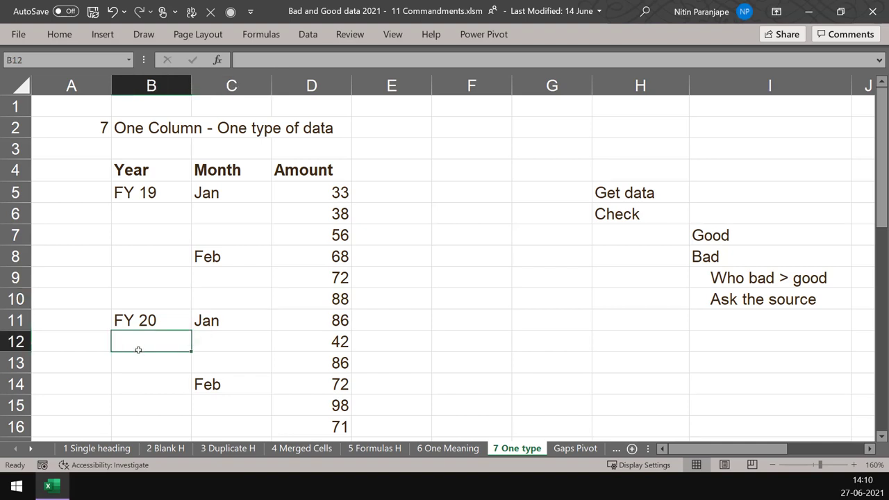
{"action": "left_click", "coordinate": [132, 236]}
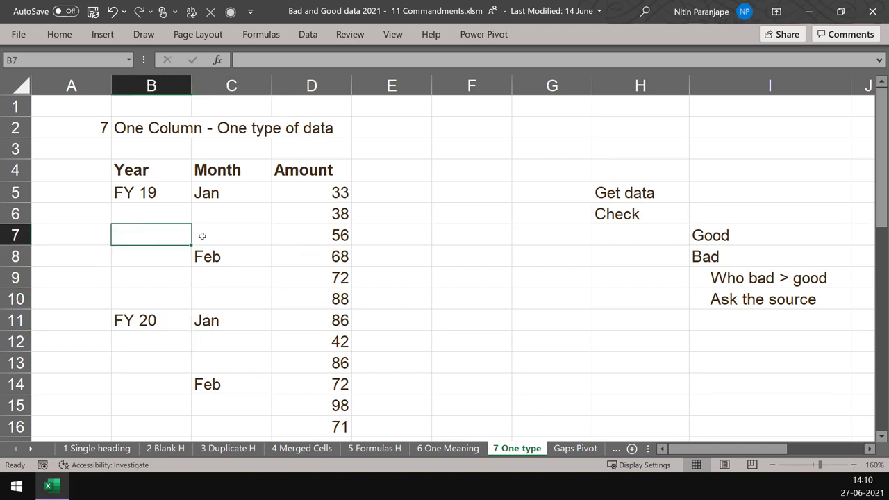
{"action": "left_click", "coordinate": [217, 235]}
{"action": "left_click", "coordinate": [227, 293]}
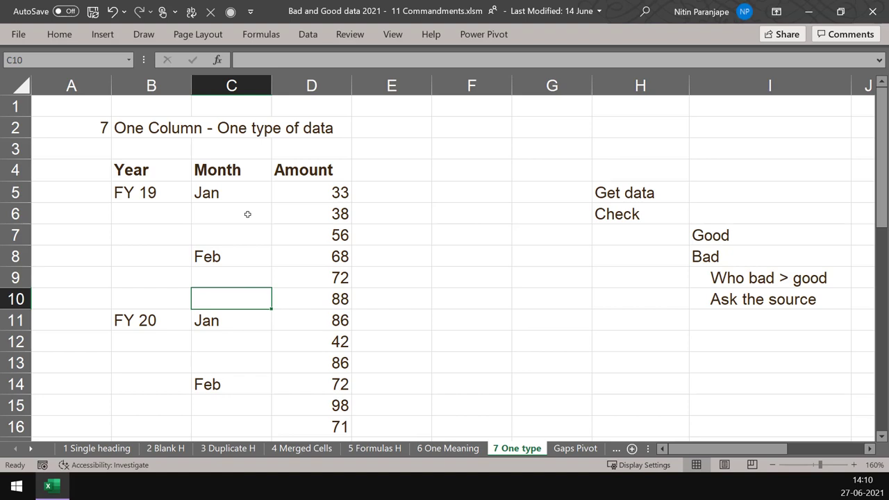
{"action": "scroll", "coordinate": [247, 214], "scroll_direction": "down", "scroll_amount": 6}
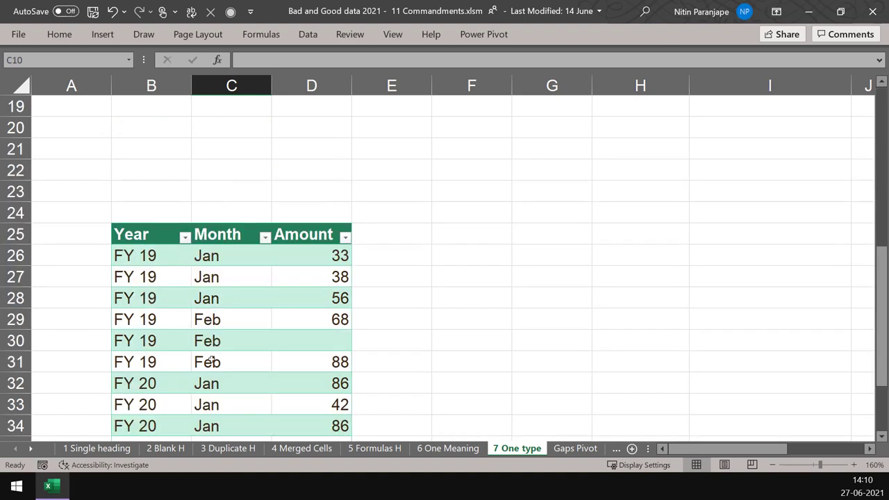
{"action": "scroll", "coordinate": [217, 339], "scroll_direction": "down", "scroll_amount": 2}
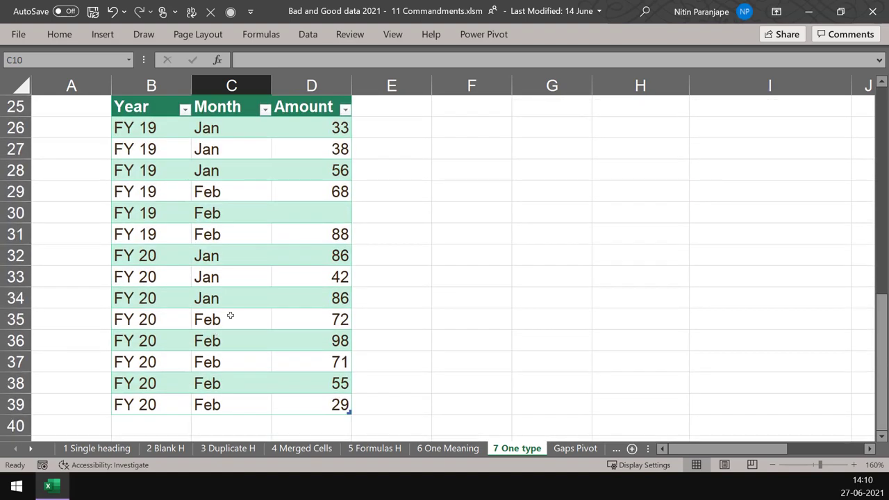
{"action": "left_click", "coordinate": [333, 219]}
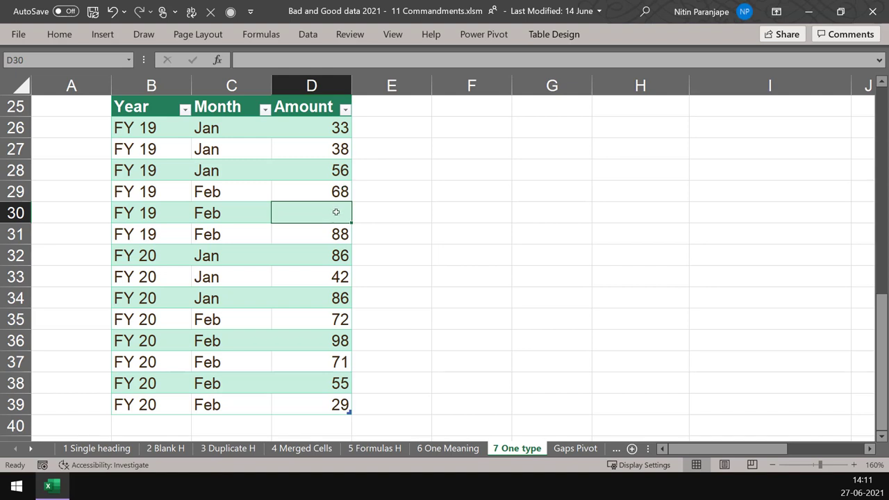
{"action": "scroll", "coordinate": [333, 211], "scroll_direction": "up", "scroll_amount": 6}
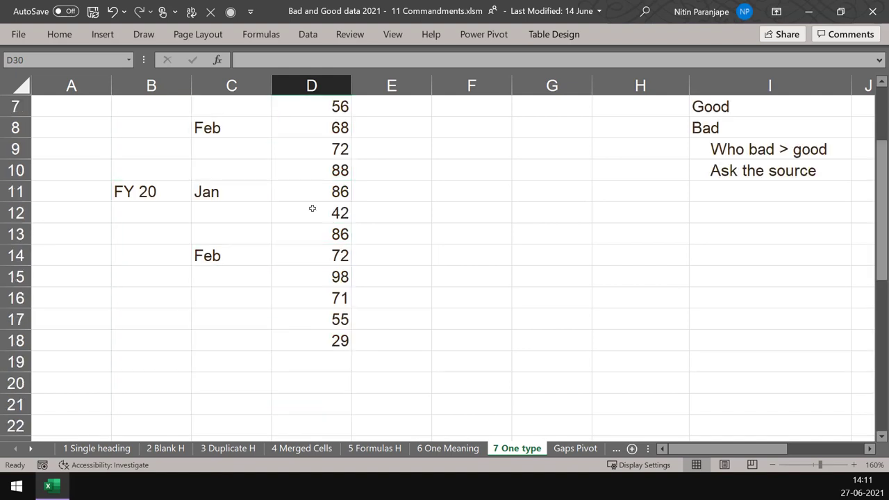
{"action": "left_click", "coordinate": [201, 277]}
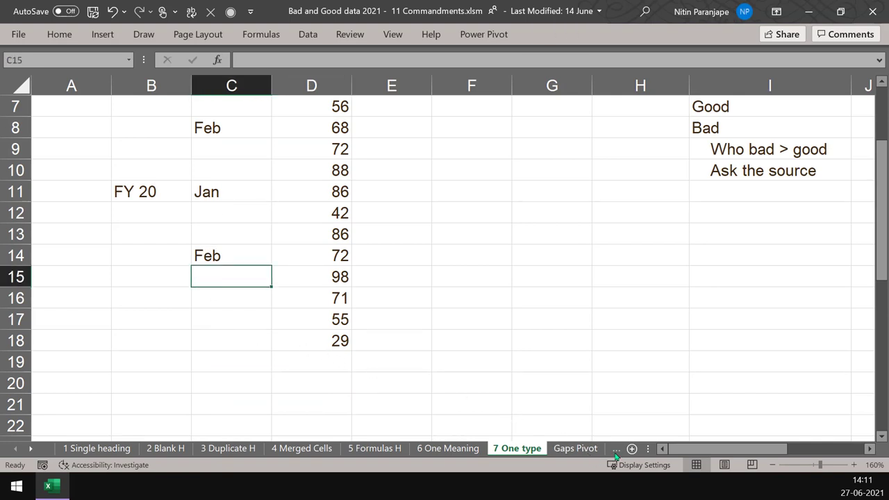
On the Gaps Pivot sheet, select all Type items, the Auto item under Jul, and Jul
{"action": "left_click", "coordinate": [569, 450]}
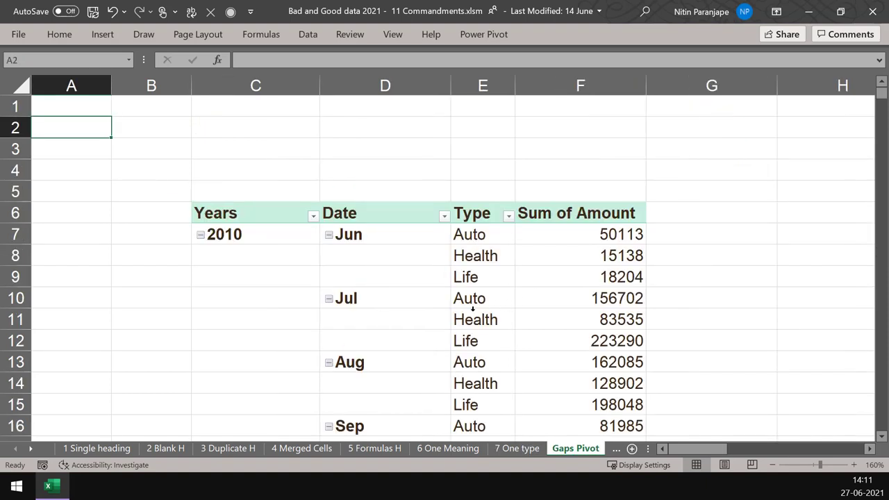
{"action": "left_click", "coordinate": [472, 309]}
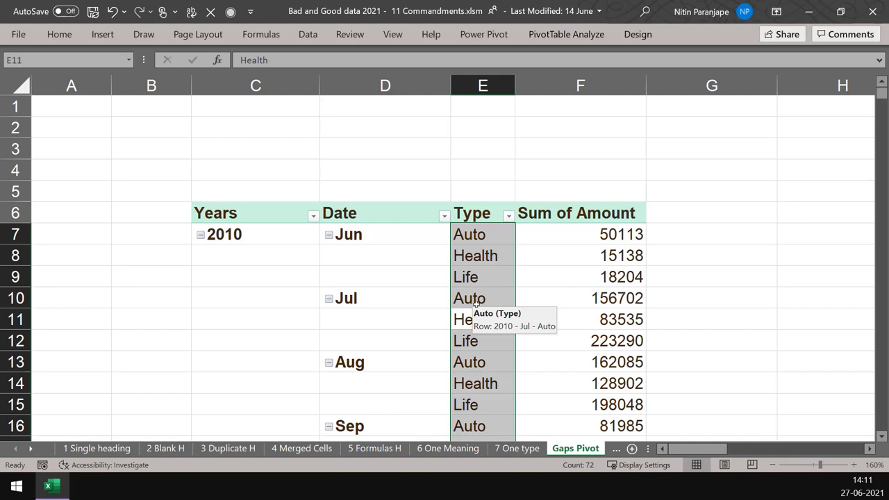
{"action": "left_click", "coordinate": [475, 304]}
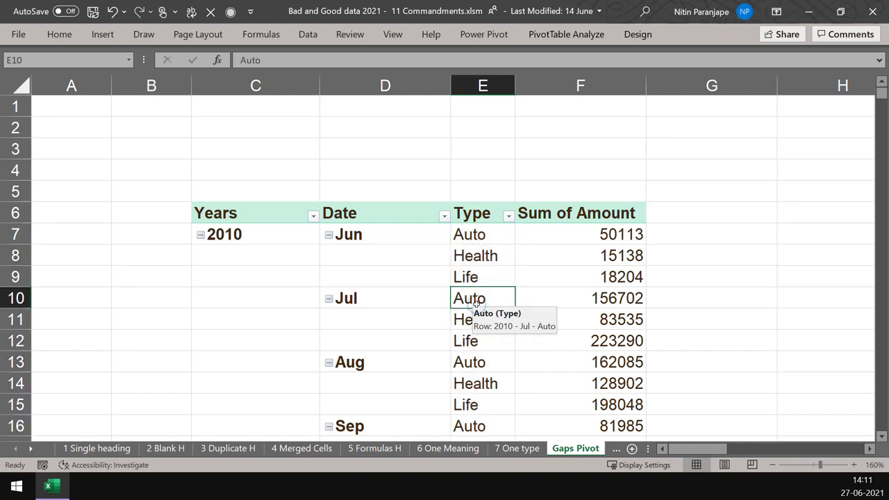
{"action": "left_click", "coordinate": [400, 297]}
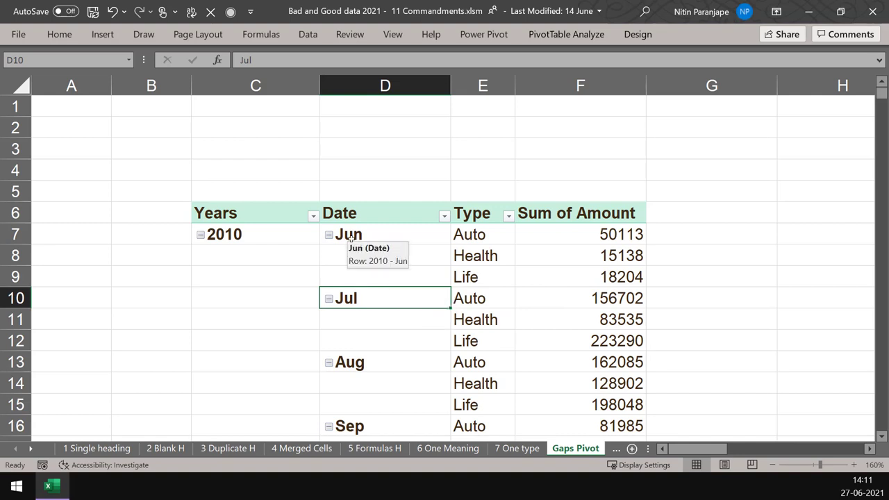
Set the pivot's report layout to Repeat All Item Labels
{"action": "left_click", "coordinate": [645, 36]}
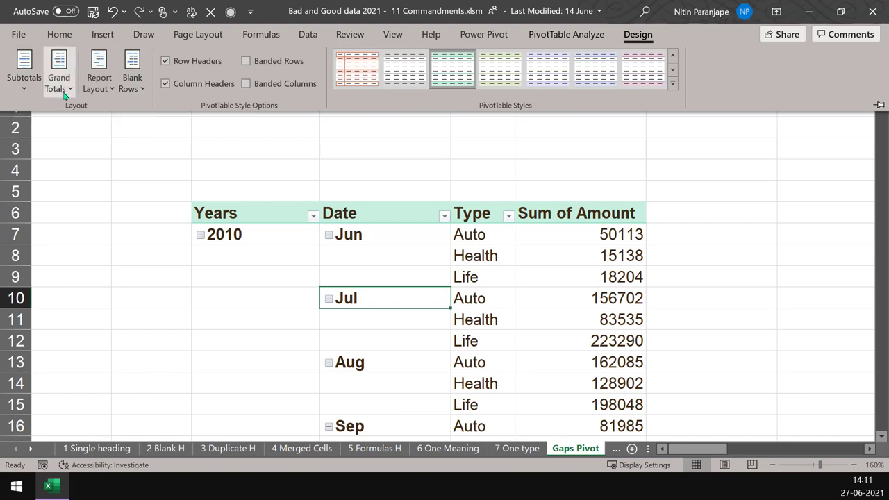
{"action": "left_click", "coordinate": [107, 94]}
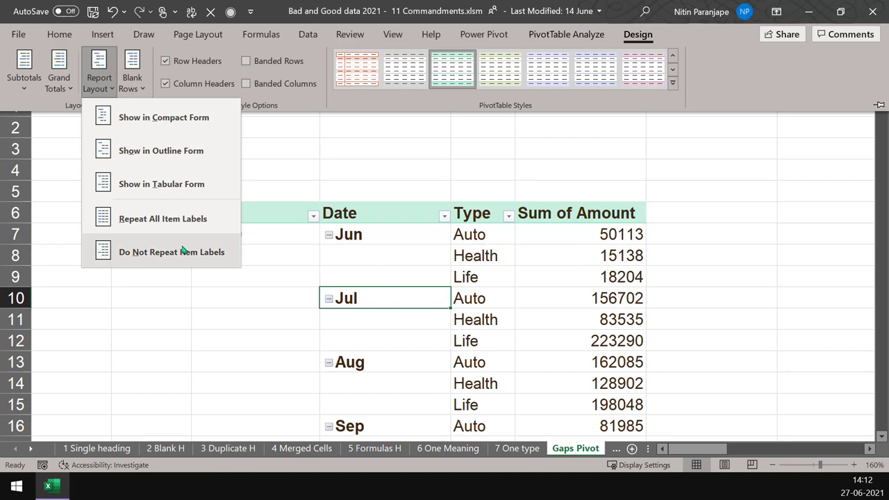
{"action": "left_click", "coordinate": [165, 219]}
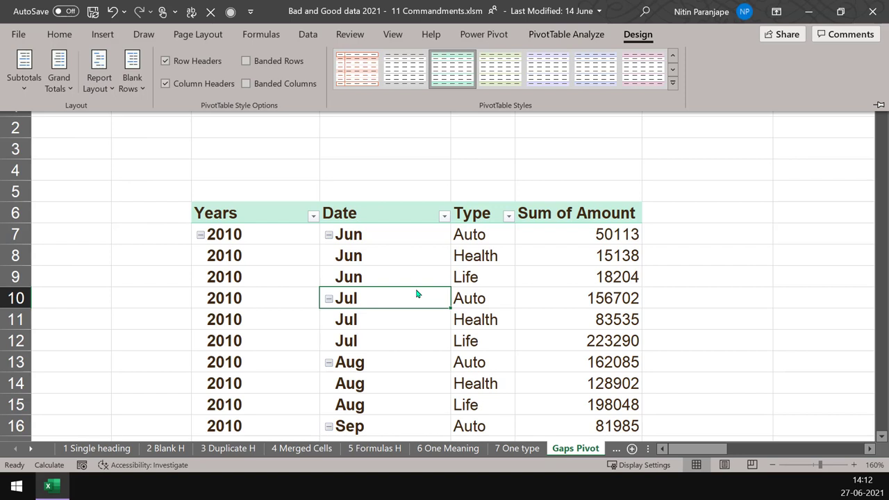
{"action": "key", "text": "Escape"}
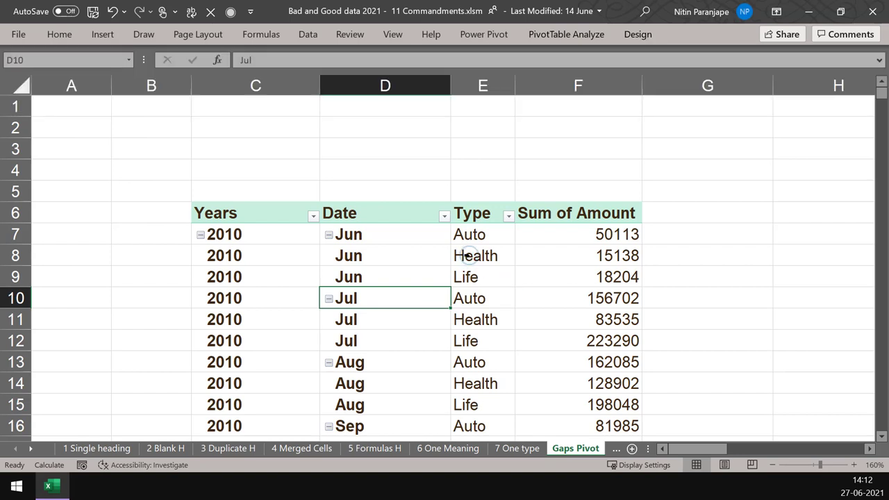
Rename the pivot's Auto type to Automotive in E7
{"action": "left_click", "coordinate": [498, 257]}
{"action": "left_click", "coordinate": [476, 215]}
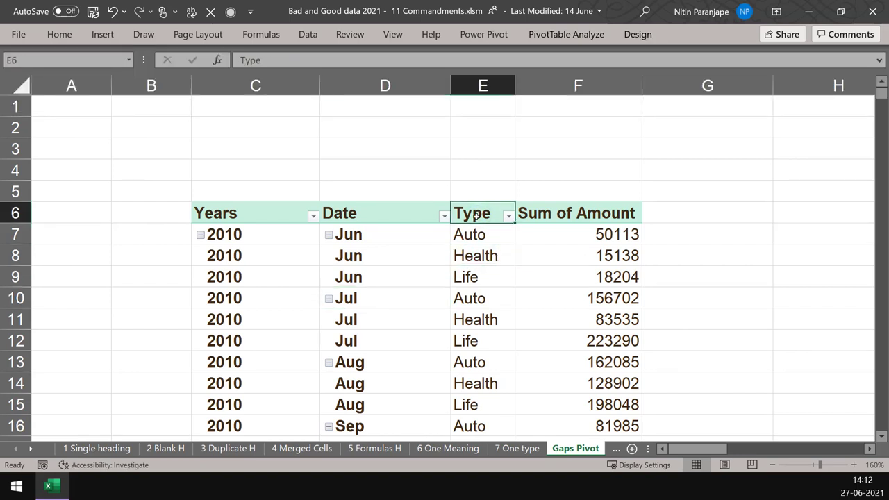
{"action": "left_click", "coordinate": [472, 234]}
{"action": "left_click", "coordinate": [474, 246]}
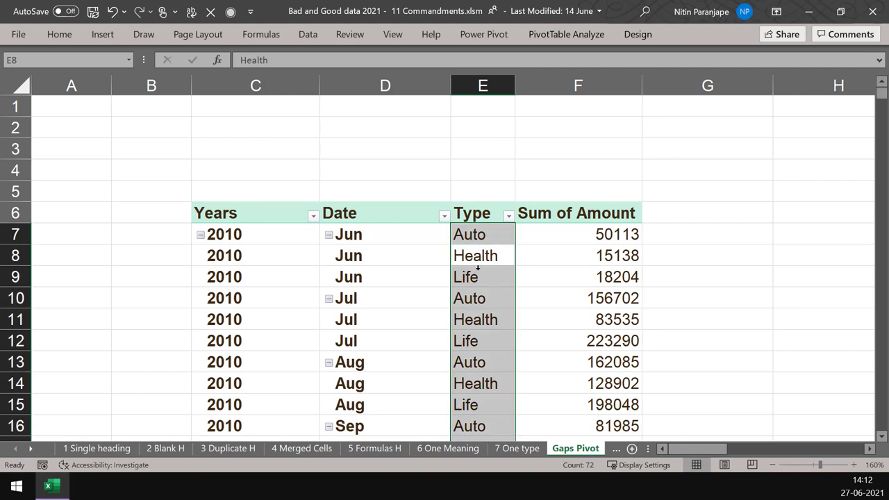
{"action": "left_click", "coordinate": [488, 240]}
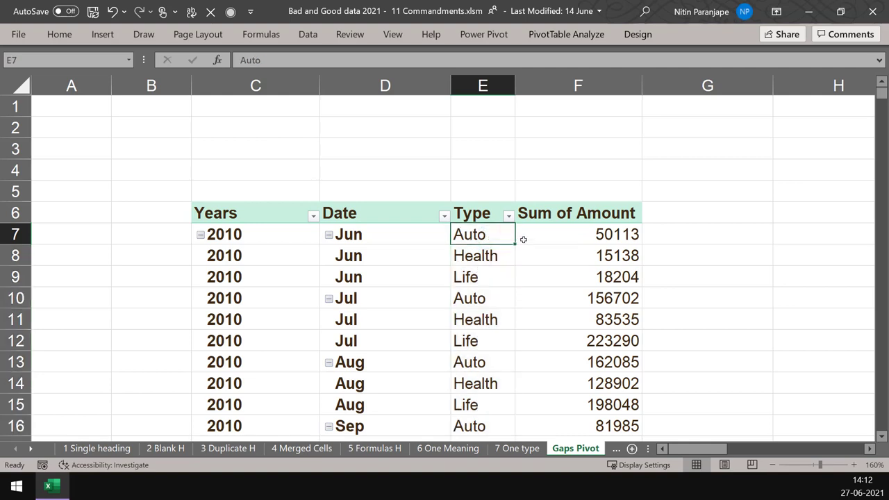
{"action": "mouse_move", "coordinate": [523, 240]}
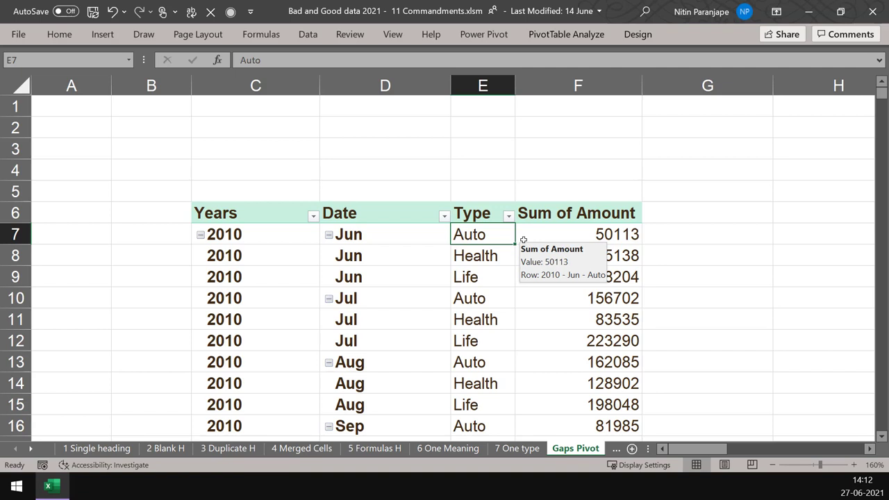
{"action": "type", "text": "Automotive"}
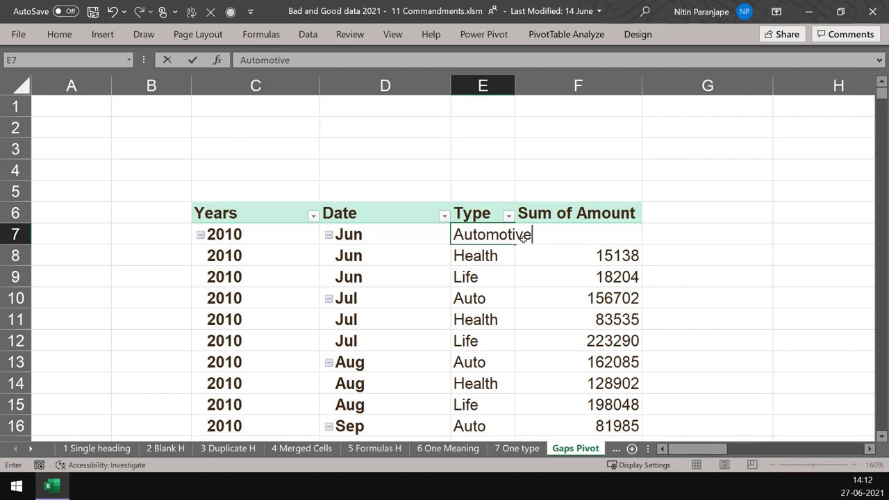
{"action": "key", "text": "Return"}
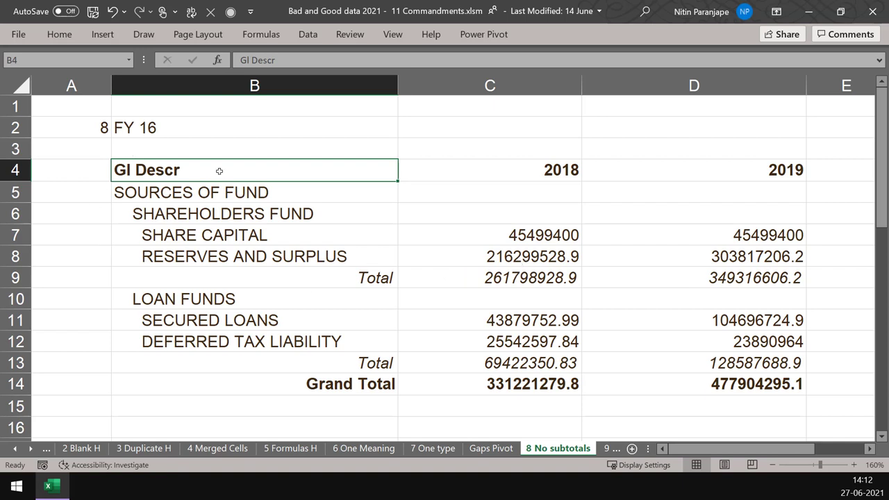
{"action": "left_click", "coordinate": [201, 196]}
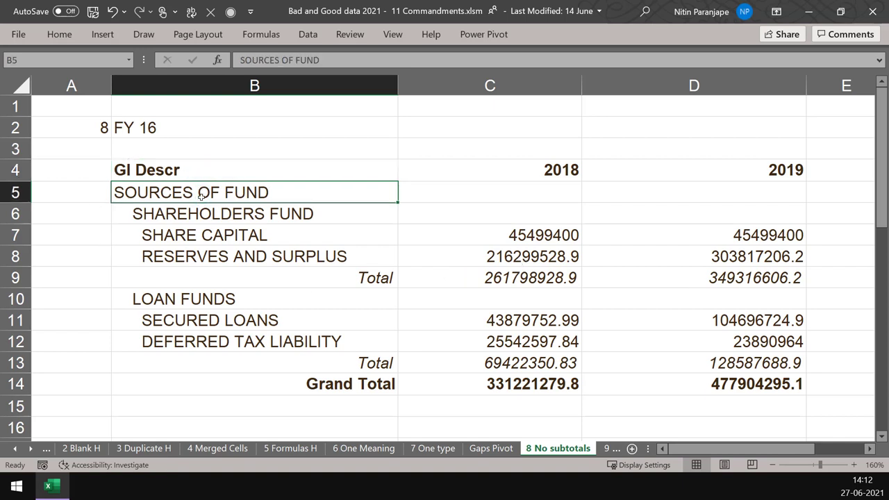
{"action": "left_click_drag", "start_coordinate": [201, 195], "coordinate": [232, 302]}
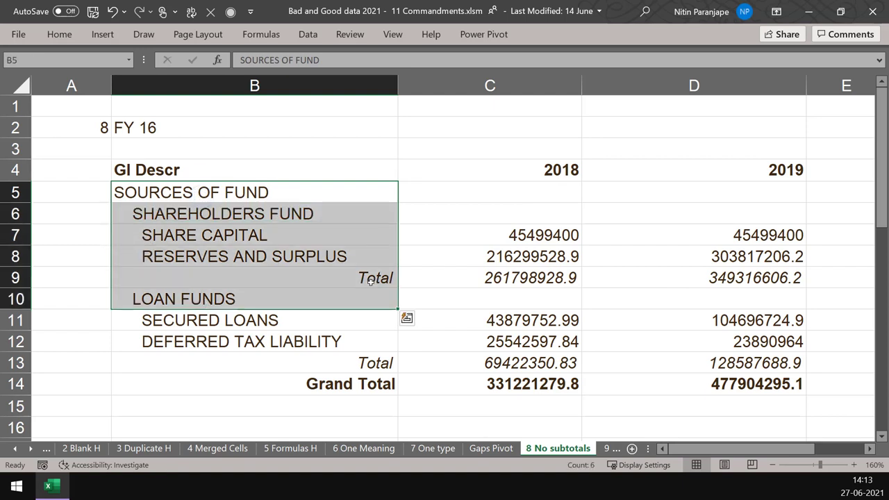
{"action": "left_click", "coordinate": [391, 278]}
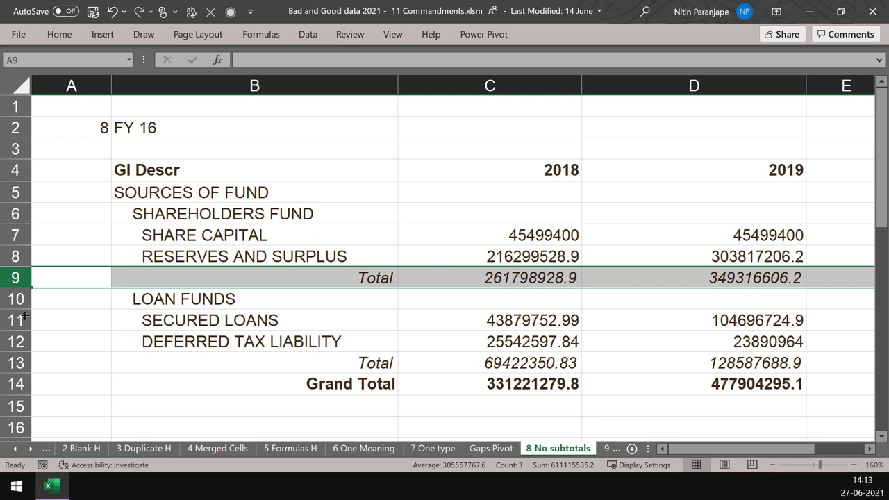
{"action": "left_click", "coordinate": [20, 362], "text": "ctrl"}
{"action": "left_click", "coordinate": [19, 384], "text": "ctrl"}
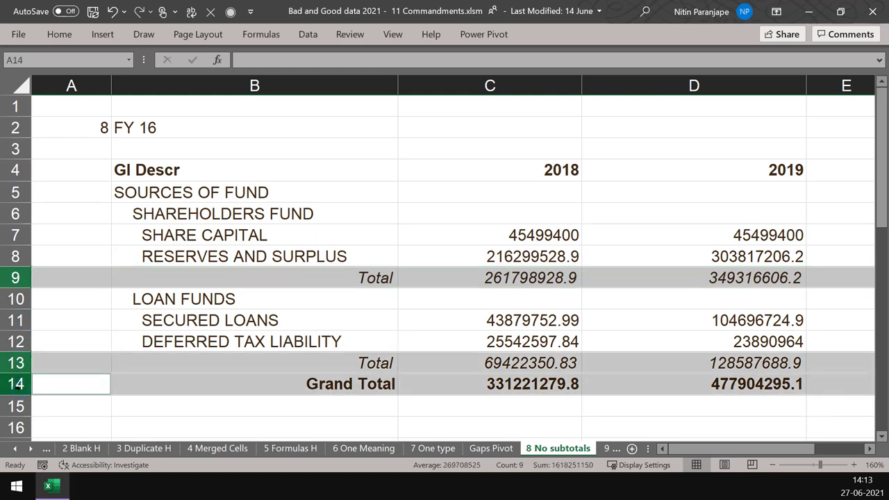
{"action": "right_click", "coordinate": [18, 384]}
{"action": "left_click", "coordinate": [49, 264]}
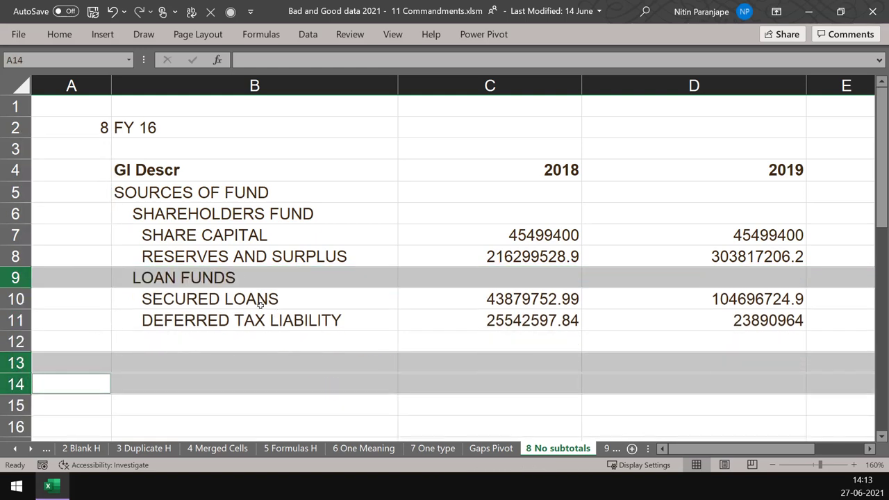
{"action": "left_click", "coordinate": [249, 278]}
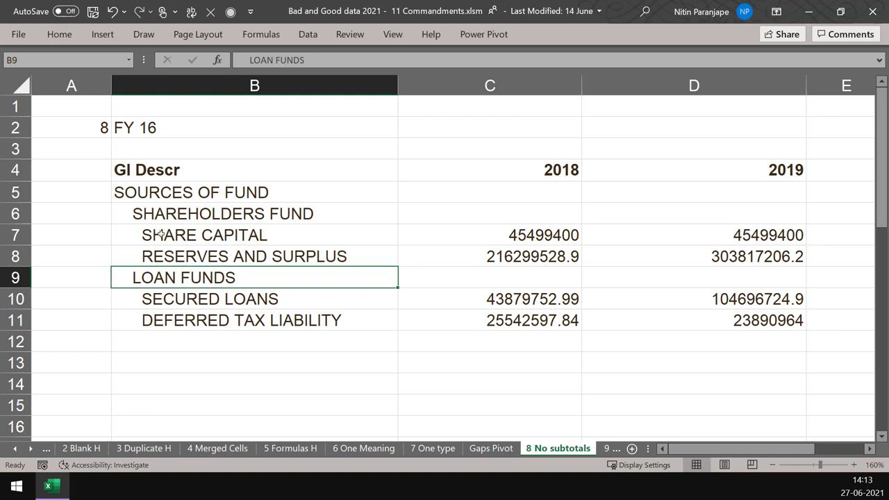
{"action": "left_click", "coordinate": [132, 193]}
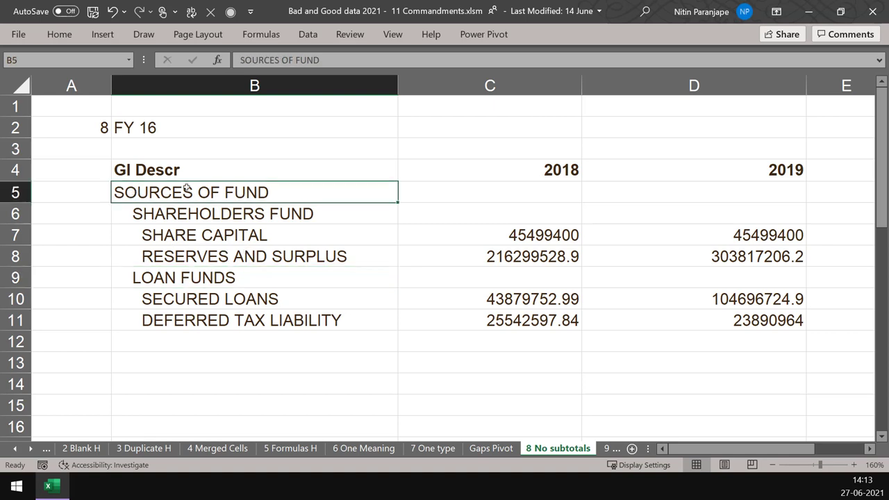
{"action": "left_click", "coordinate": [143, 216]}
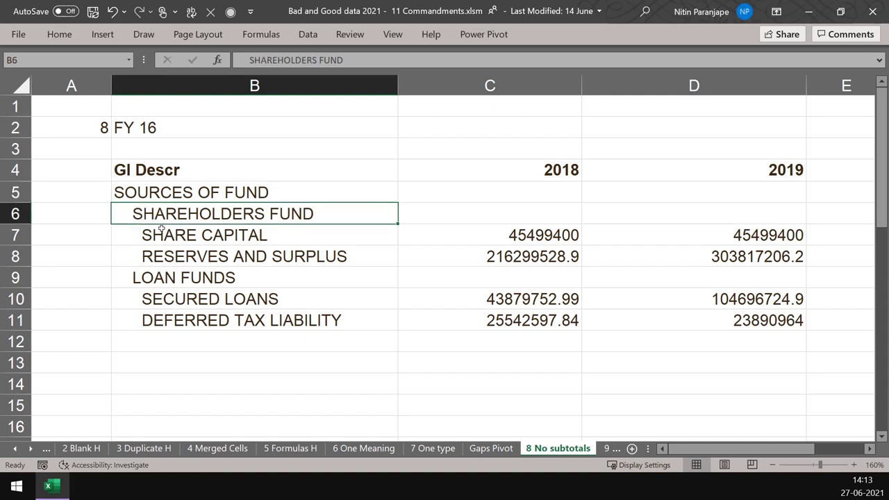
{"action": "left_click", "coordinate": [158, 192]}
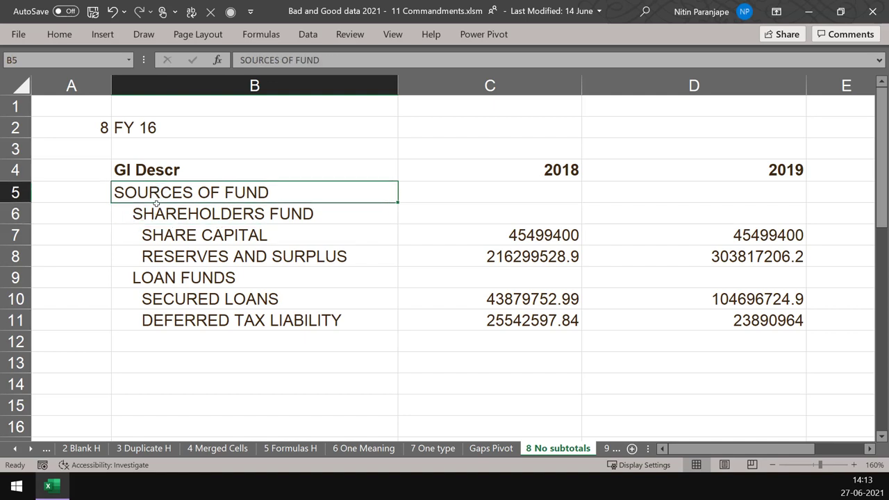
{"action": "left_click", "coordinate": [157, 211]}
{"action": "left_click", "coordinate": [168, 281]}
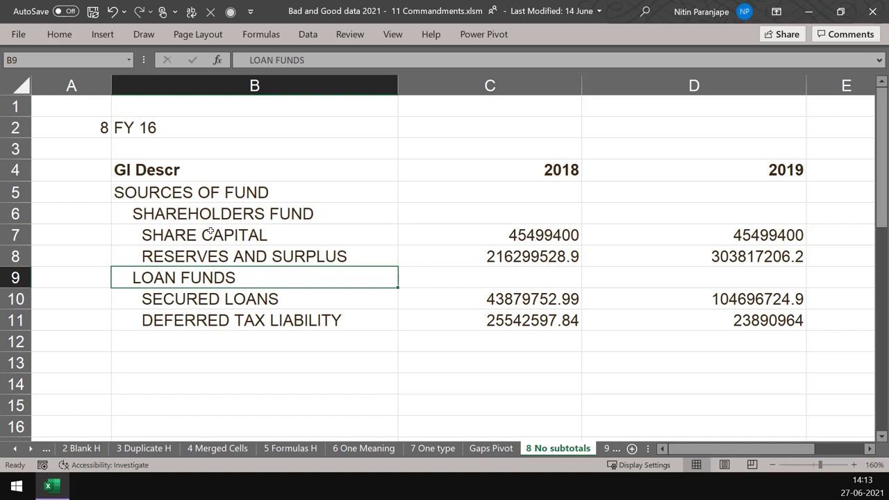
{"action": "left_click_drag", "start_coordinate": [211, 236], "coordinate": [213, 256]}
{"action": "left_click_drag", "start_coordinate": [212, 300], "coordinate": [214, 312]}
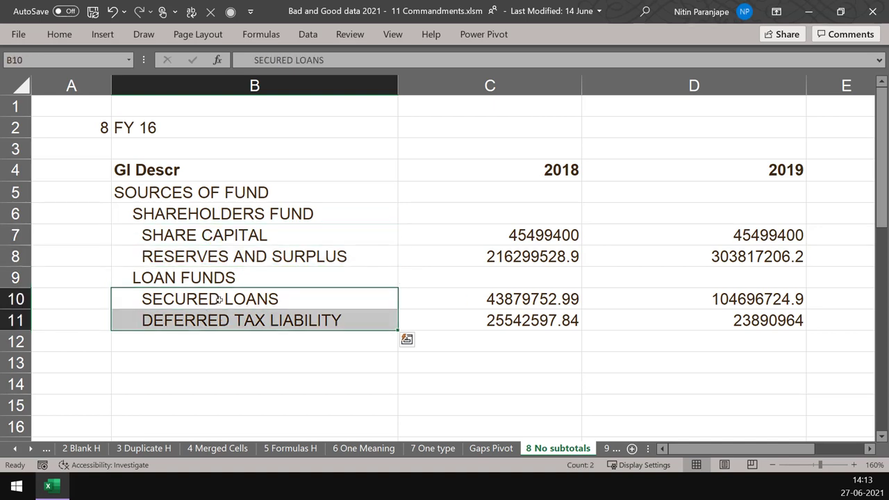
{"action": "left_click", "coordinate": [526, 175]}
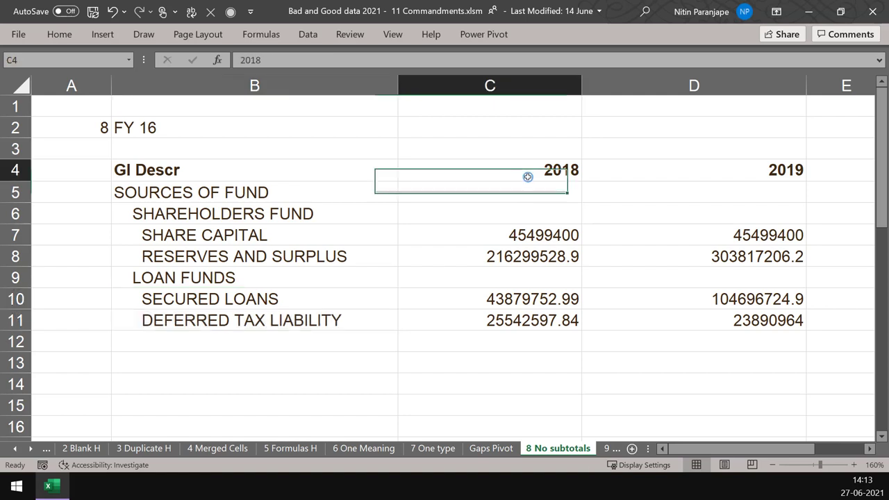
{"action": "left_click", "coordinate": [737, 167], "text": "shift"}
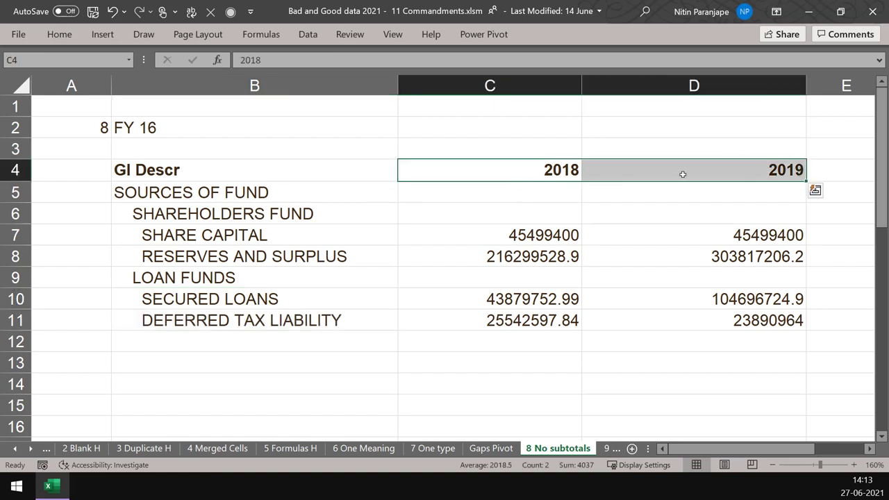
{"action": "left_click", "coordinate": [544, 173]}
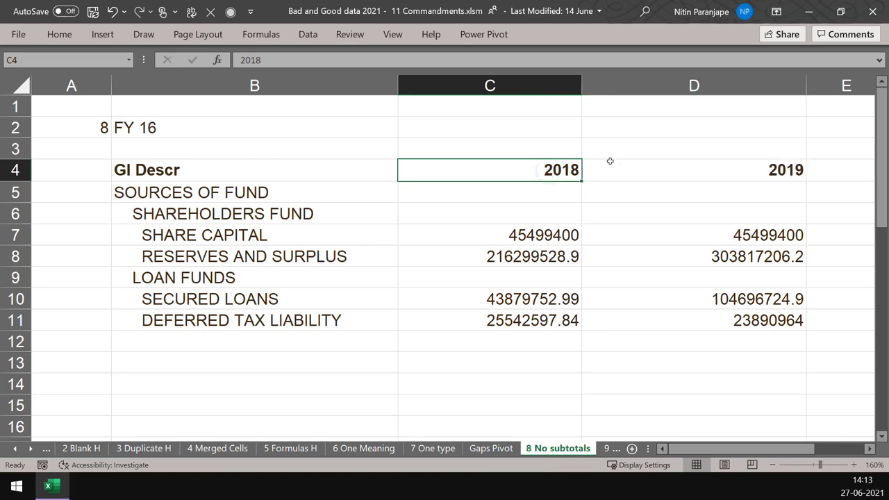
{"action": "left_click", "coordinate": [679, 155]}
{"action": "left_click", "coordinate": [668, 171]}
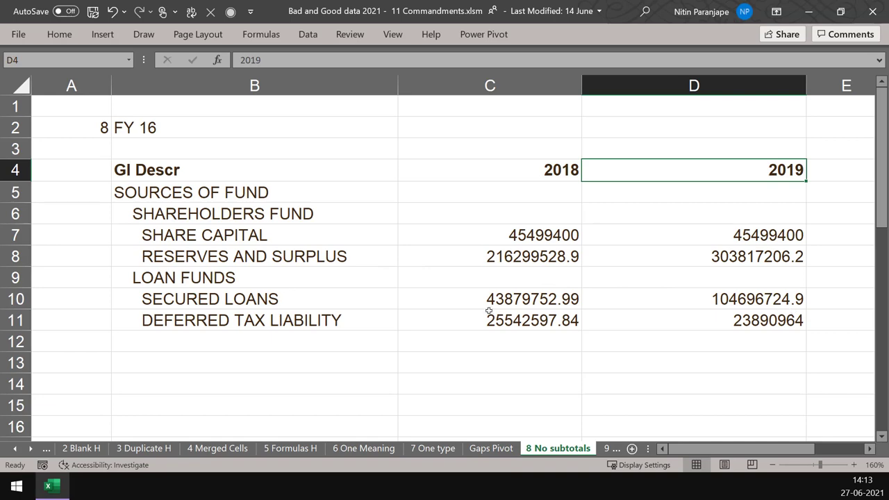
Scroll to row 24 so the Category, Sub Cat, Sub sub cat header row shows
{"action": "scroll", "coordinate": [488, 310], "scroll_direction": "down", "scroll_amount": 8}
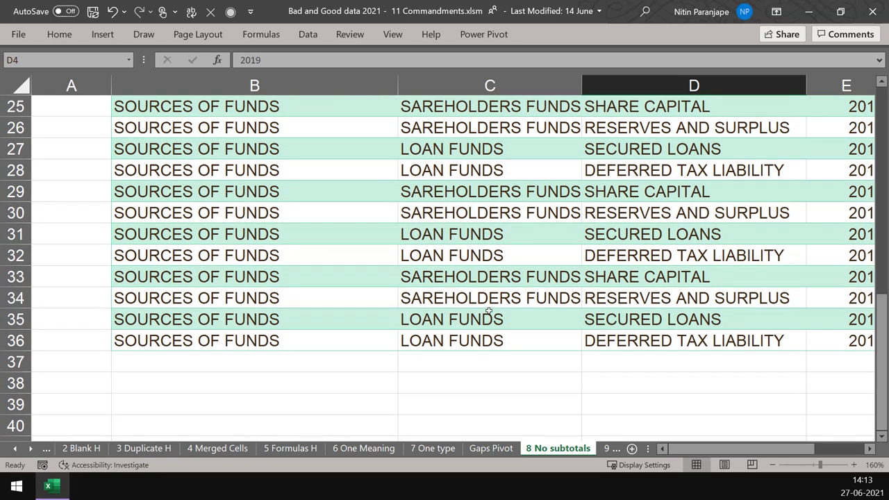
{"action": "left_click", "coordinate": [881, 82]}
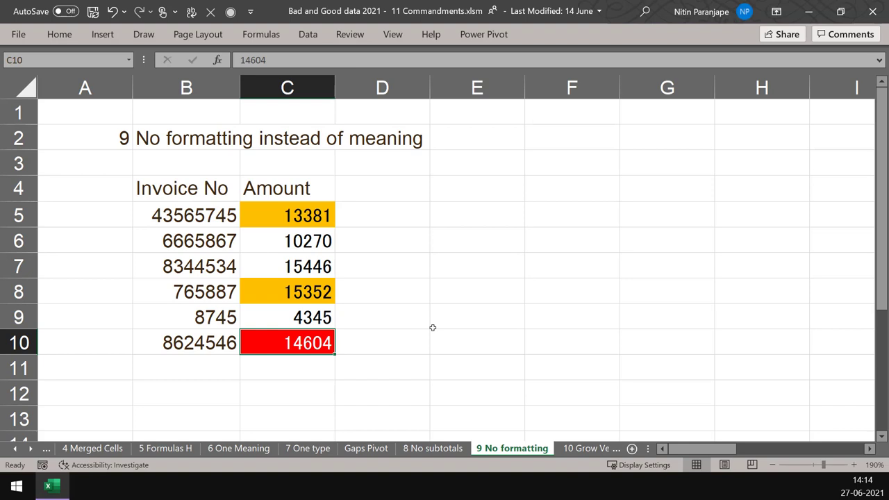
Select the title and colour-flagged amounts 13381, 15352, 14604, then the Cancelled status in P10
{"action": "left_click", "coordinate": [193, 135]}
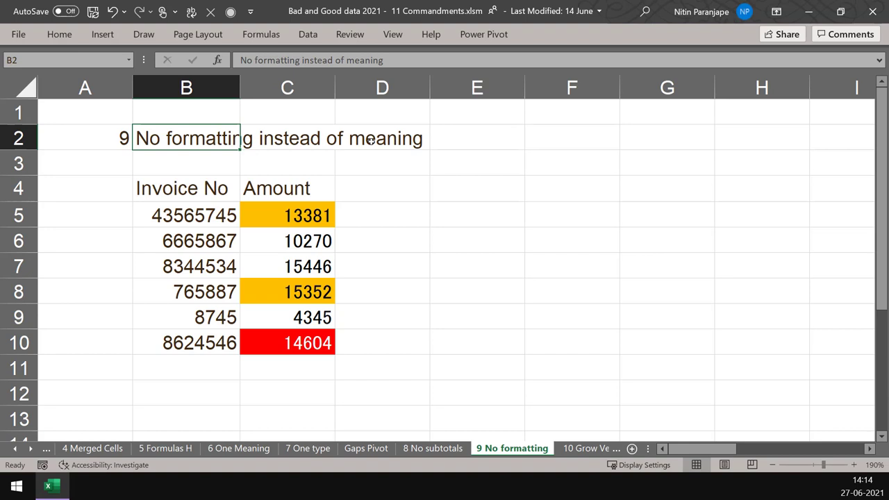
{"action": "left_click", "coordinate": [281, 209]}
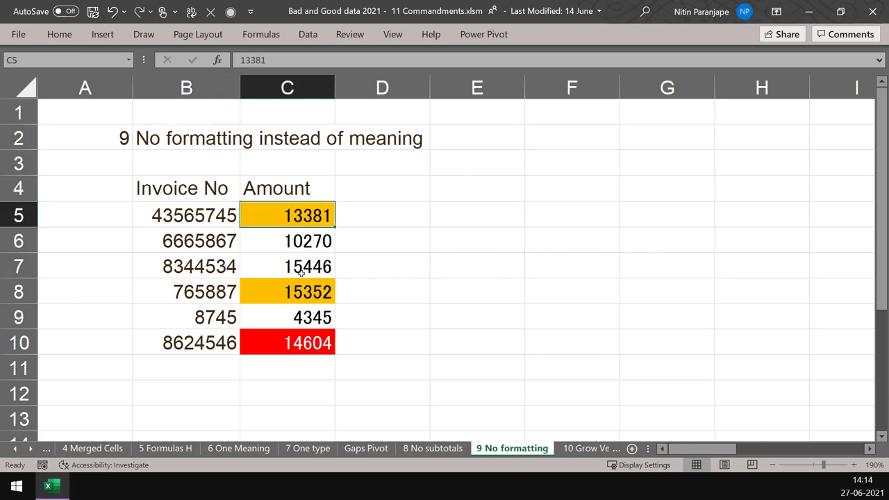
{"action": "left_click", "coordinate": [298, 293]}
{"action": "left_click", "coordinate": [290, 344]}
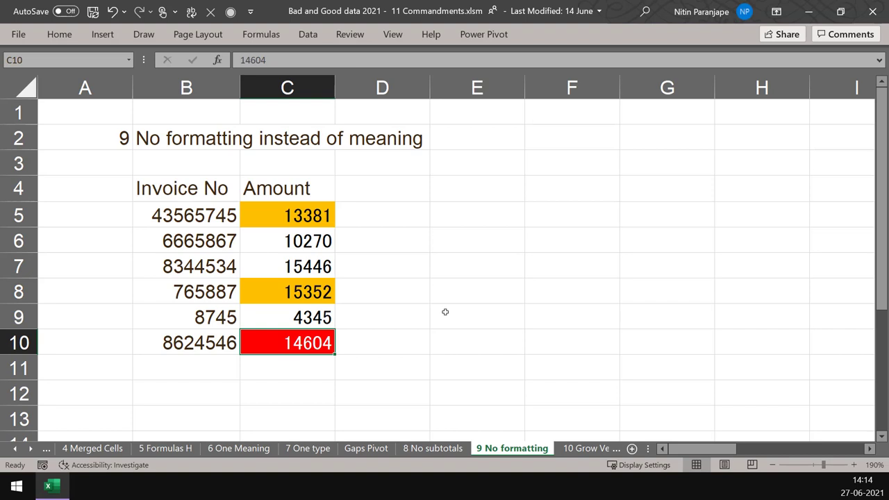
{"action": "key", "text": "Right"}
{"action": "key", "text": "Right"}
{"action": "key", "text": "Right"}
{"action": "key", "text": "Right"}
{"action": "key", "text": "Right"}
{"action": "key", "text": "Right"}
{"action": "key", "text": "Right"}
{"action": "key", "text": "Right"}
{"action": "key", "text": "Right"}
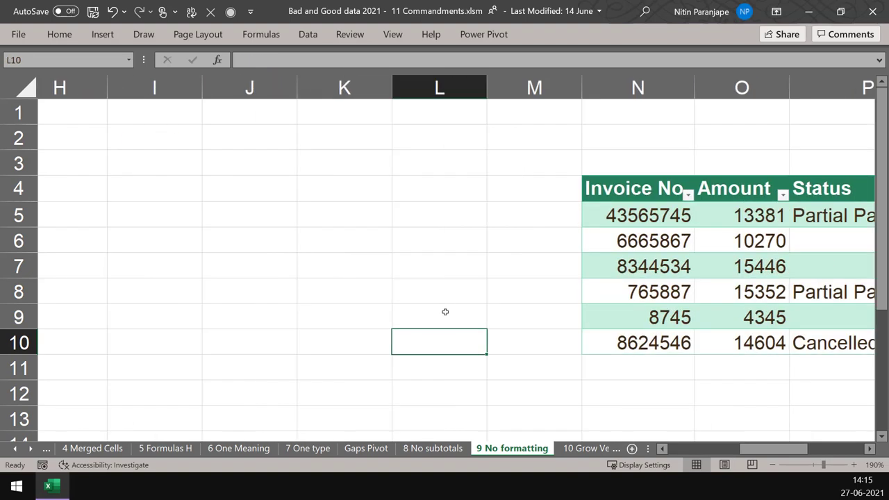
{"action": "key", "text": "Right"}
{"action": "key", "text": "Right"}
{"action": "key", "text": "Right"}
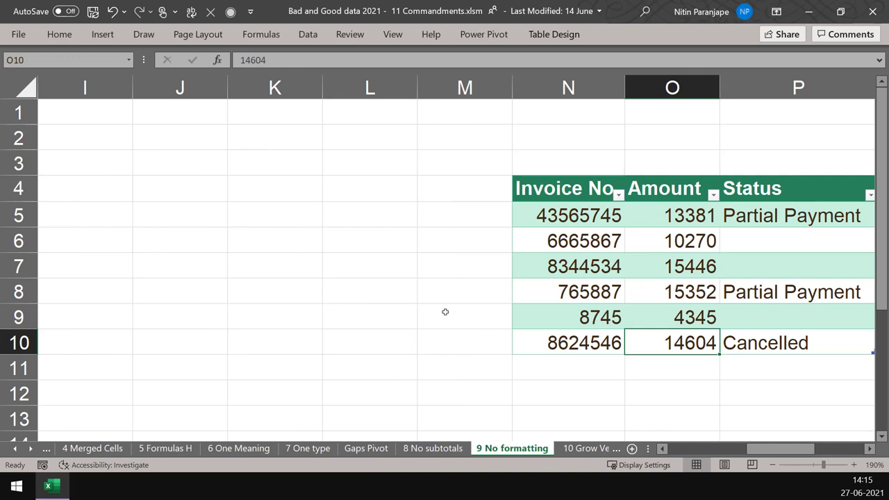
{"action": "key", "text": "Right"}
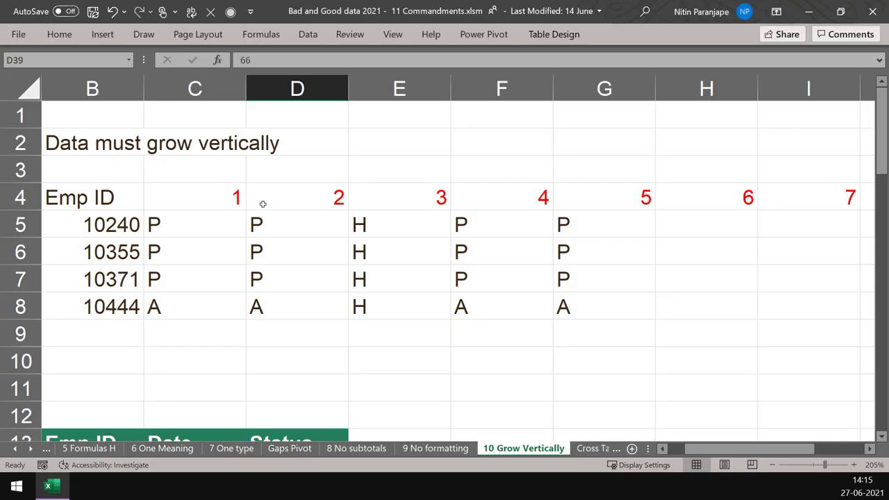
Highlight the Emp ID column and the day 1–4 headings of the attendance grid
{"action": "left_click_drag", "start_coordinate": [108, 197], "coordinate": [93, 298]}
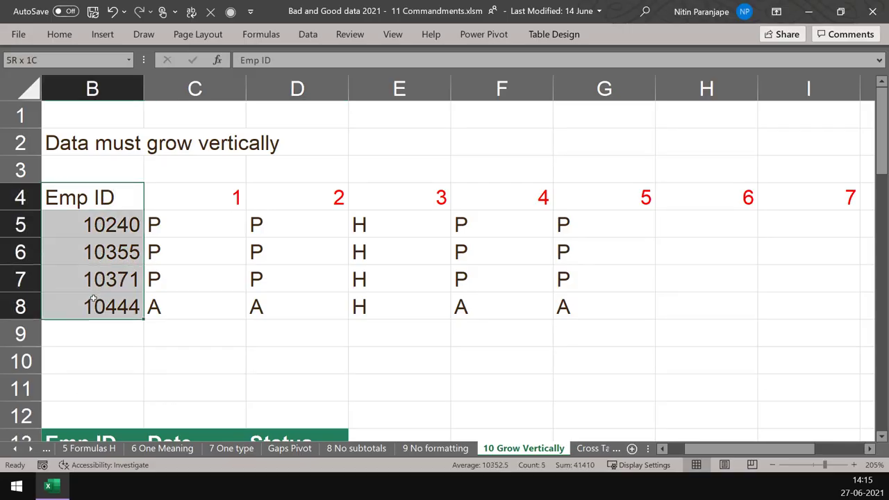
{"action": "left_click", "coordinate": [70, 198]}
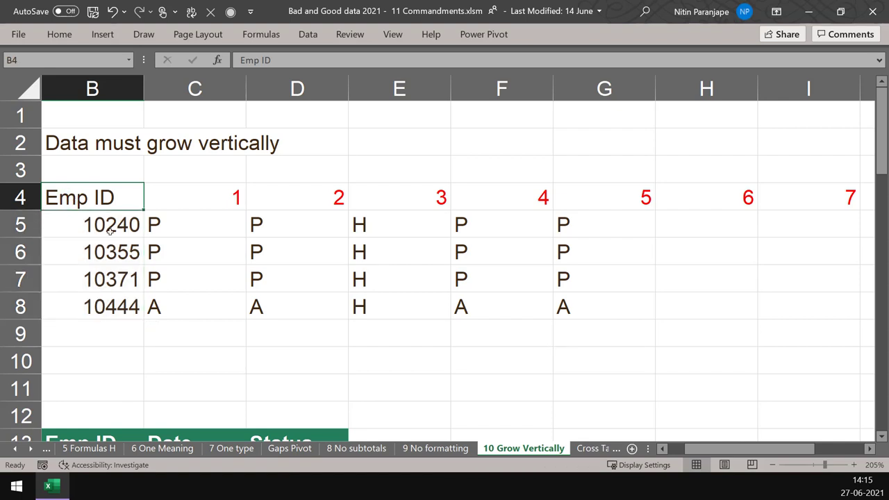
{"action": "left_click_drag", "start_coordinate": [110, 232], "coordinate": [104, 278]}
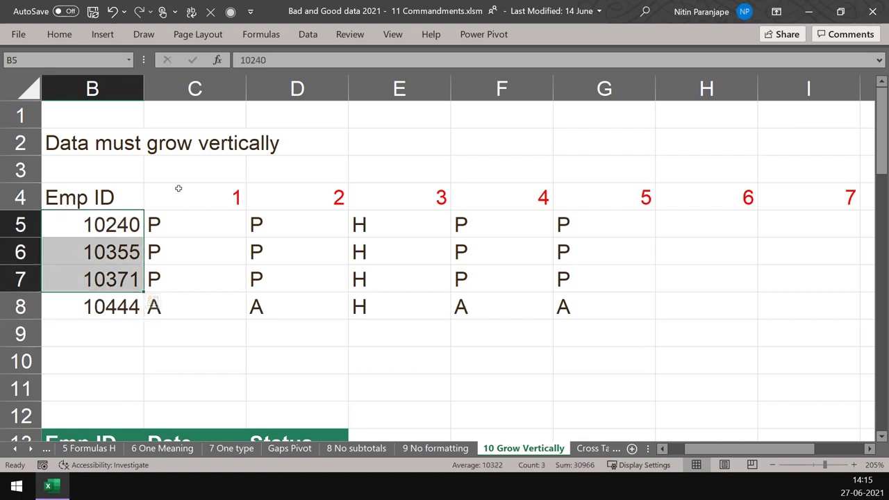
{"action": "left_click_drag", "start_coordinate": [178, 188], "coordinate": [683, 196]}
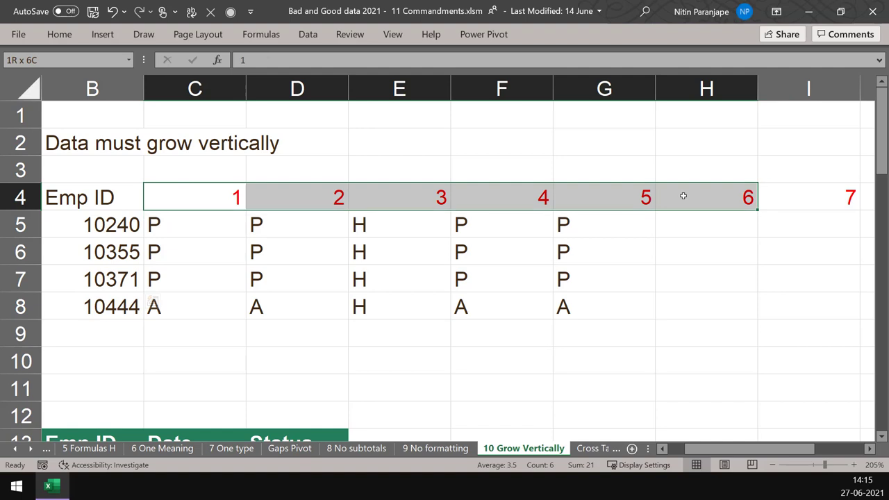
{"action": "left_click", "coordinate": [174, 193]}
{"action": "left_click", "coordinate": [325, 194]}
{"action": "left_click", "coordinate": [420, 194]}
{"action": "left_click", "coordinate": [498, 197]}
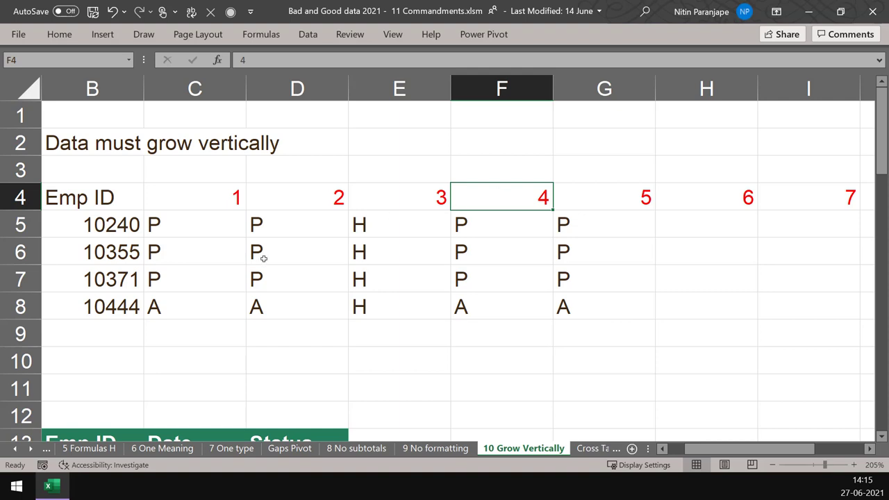
Compare the lower table's Emp ID, Date, Status headers with the grid, including date 02-Jan-10 and Emp ID 10240
{"action": "scroll", "coordinate": [177, 313], "scroll_direction": "down", "scroll_amount": 4}
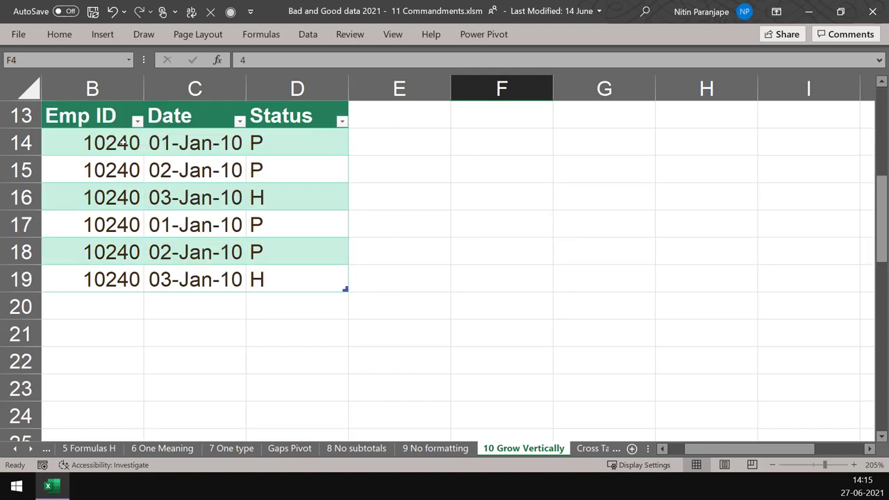
{"action": "left_click", "coordinate": [107, 112]}
{"action": "left_click", "coordinate": [195, 115]}
{"action": "left_click", "coordinate": [295, 114]}
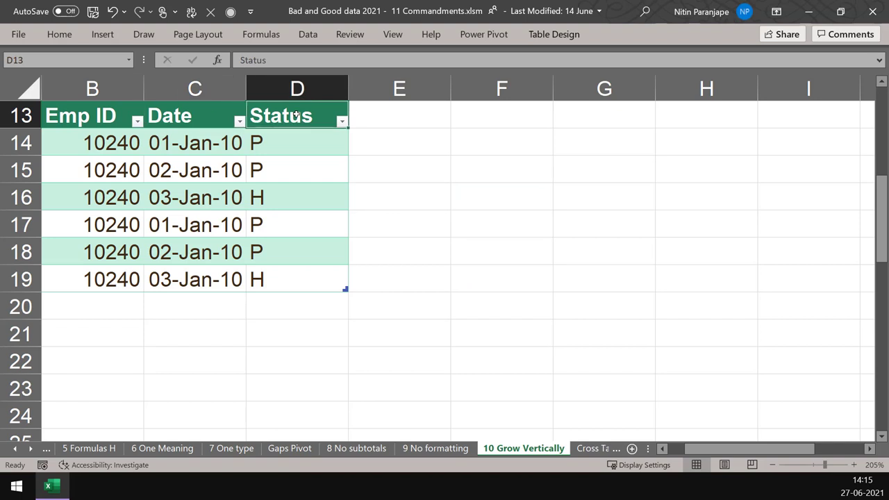
{"action": "scroll", "coordinate": [305, 170], "scroll_direction": "up", "scroll_amount": 4}
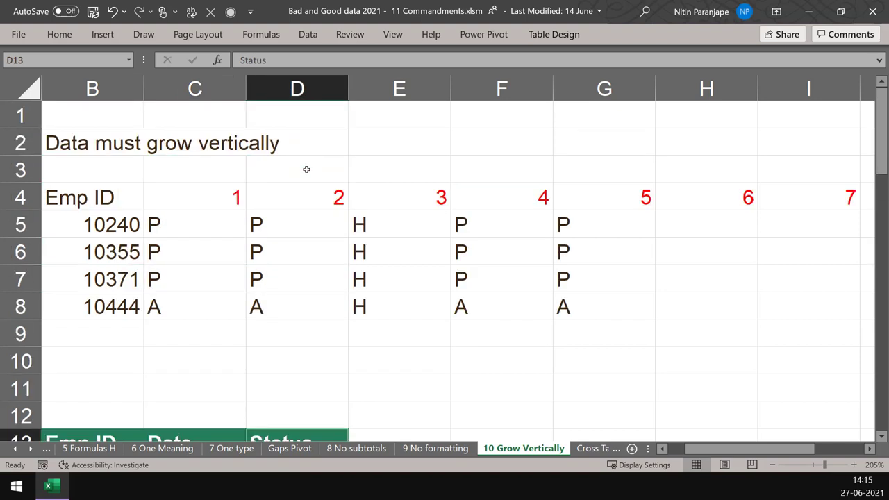
{"action": "left_click", "coordinate": [430, 195]}
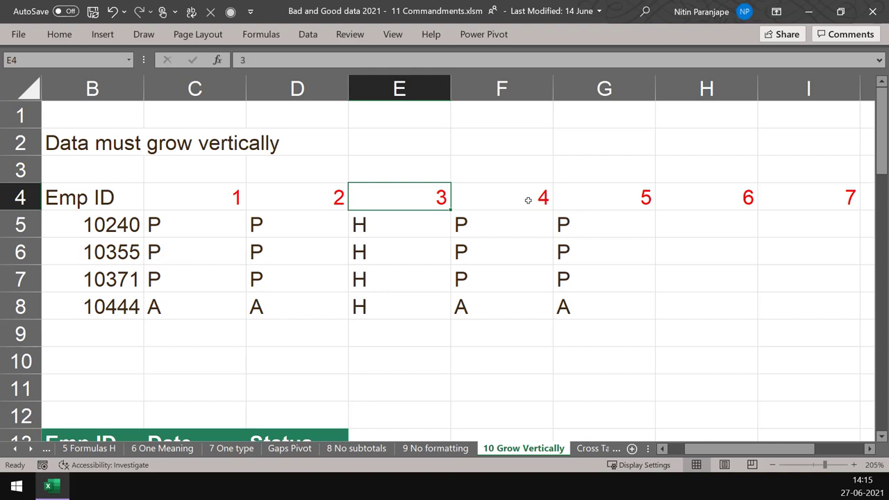
{"action": "scroll", "coordinate": [492, 216], "scroll_direction": "down", "scroll_amount": 2}
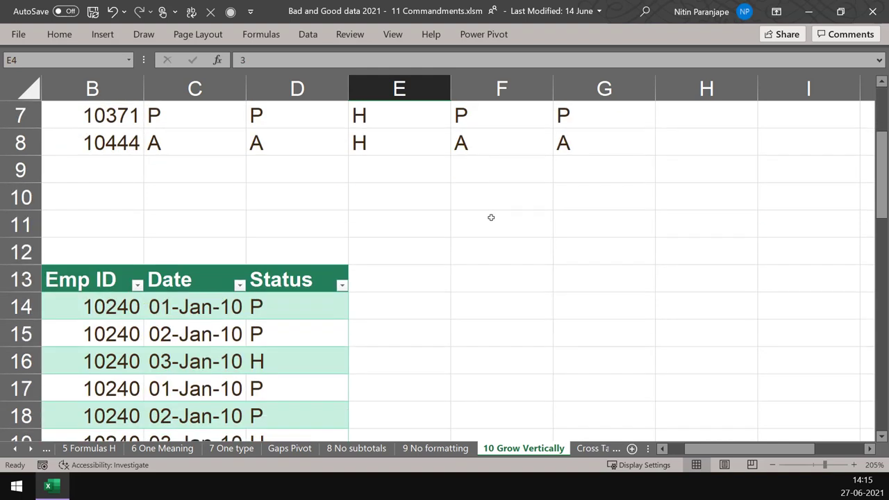
{"action": "left_click", "coordinate": [175, 341]}
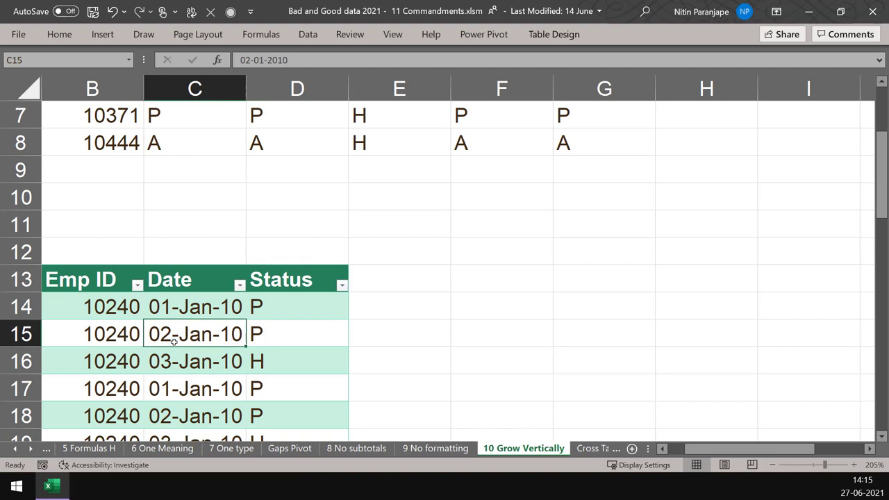
{"action": "scroll", "coordinate": [174, 341], "scroll_direction": "down", "scroll_amount": 2}
{"action": "left_click", "coordinate": [101, 145]}
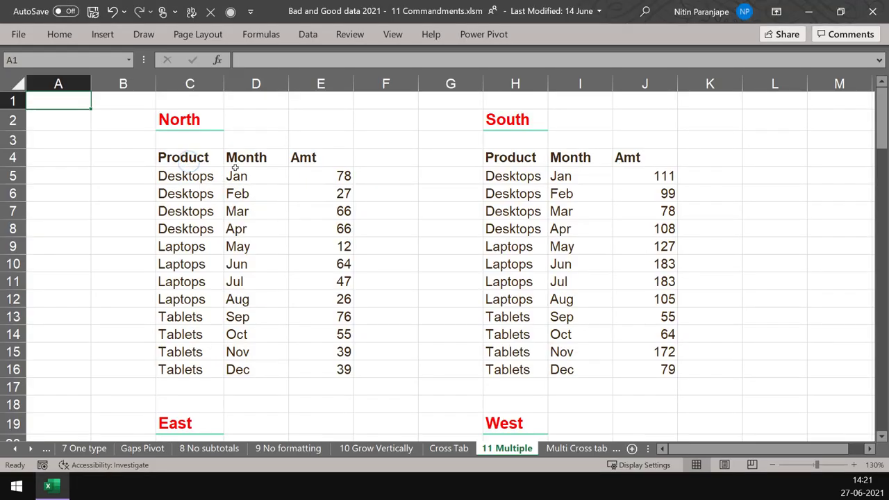
Point out Desktops entries in the South and East blocks and East's Feb month, then scroll down to the Region table
{"action": "left_click", "coordinate": [516, 186]}
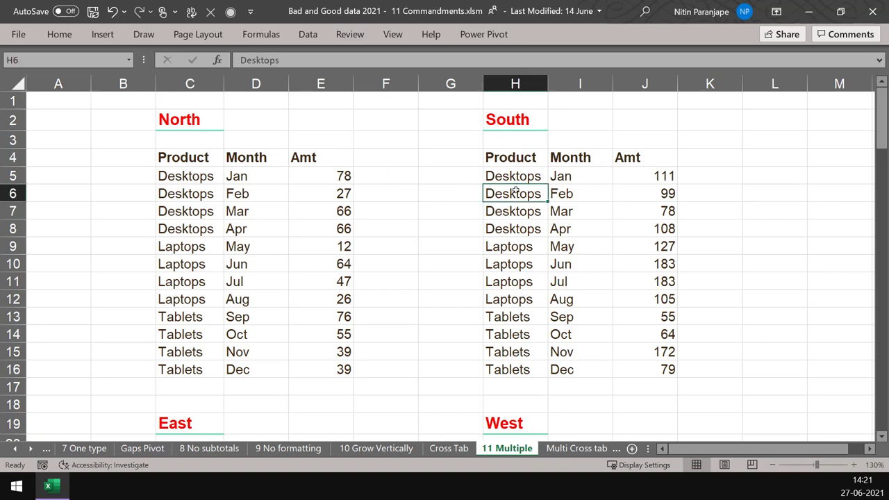
{"action": "scroll", "coordinate": [426, 228], "scroll_direction": "down", "scroll_amount": 2}
{"action": "scroll", "coordinate": [427, 228], "scroll_direction": "down", "scroll_amount": 1}
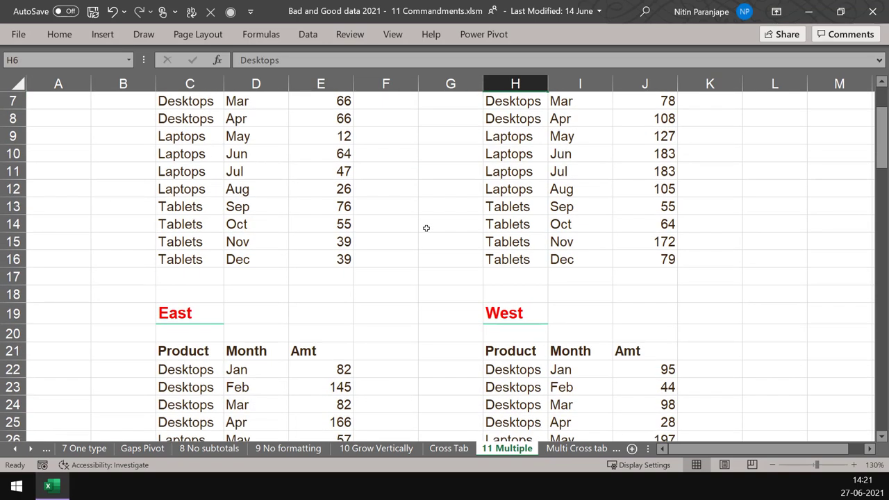
{"action": "left_click", "coordinate": [207, 369]}
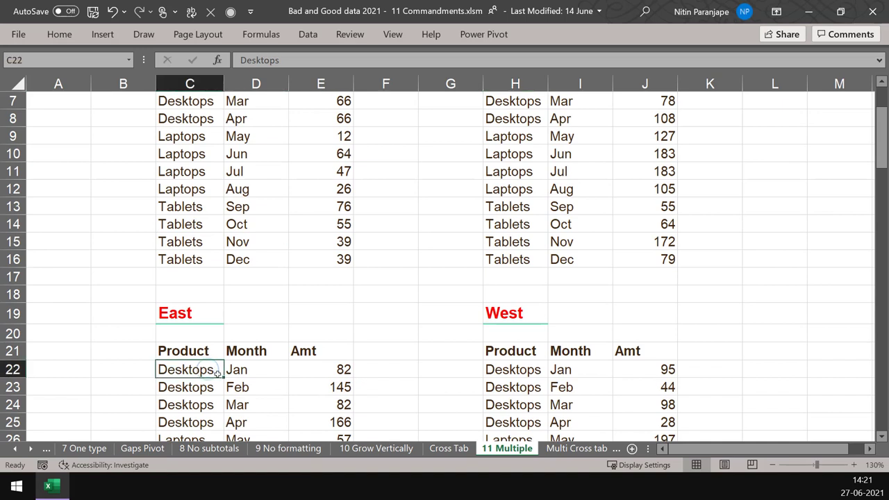
{"action": "left_click", "coordinate": [274, 379]}
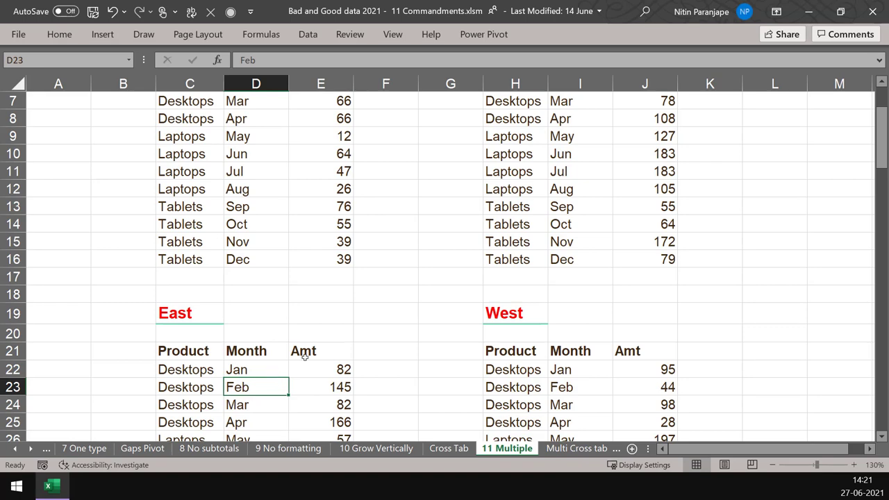
{"action": "scroll", "coordinate": [298, 347], "scroll_direction": "up", "scroll_amount": 2}
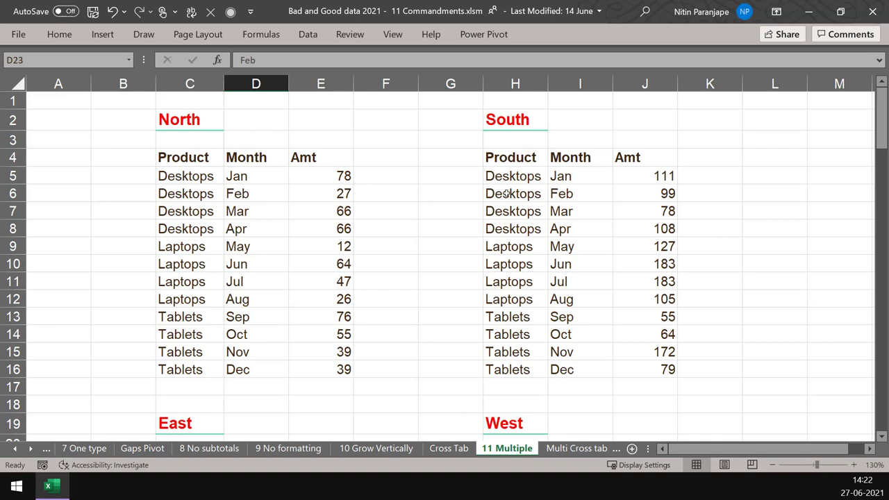
{"action": "scroll", "coordinate": [508, 194], "scroll_direction": "down", "scroll_amount": 8}
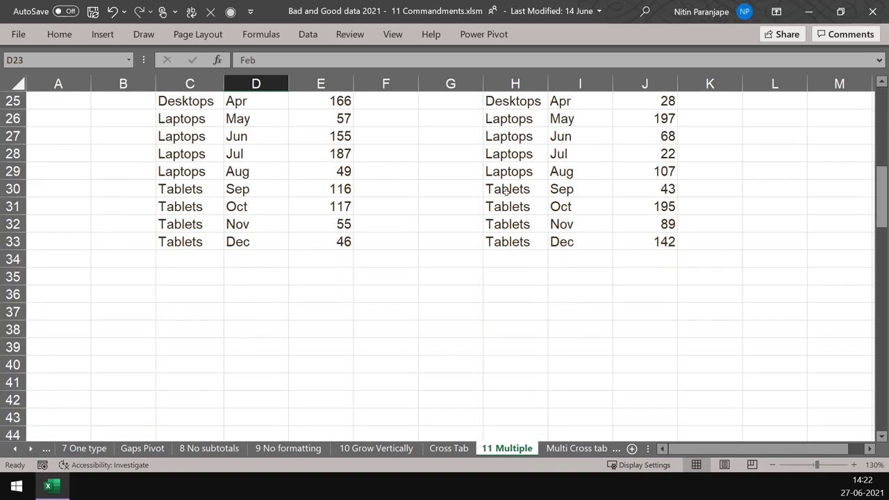
{"action": "scroll", "coordinate": [508, 189], "scroll_direction": "down", "scroll_amount": 10}
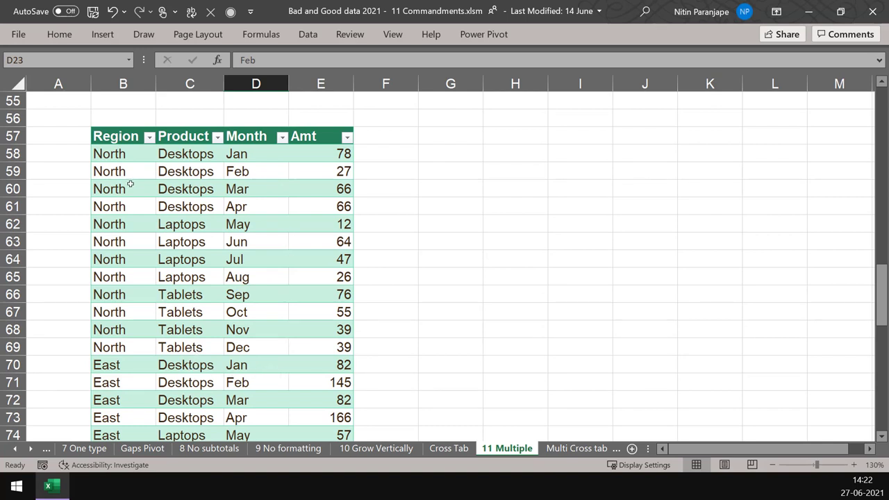
Highlight the first North value and the Region header of the combined table
{"action": "left_click", "coordinate": [121, 151]}
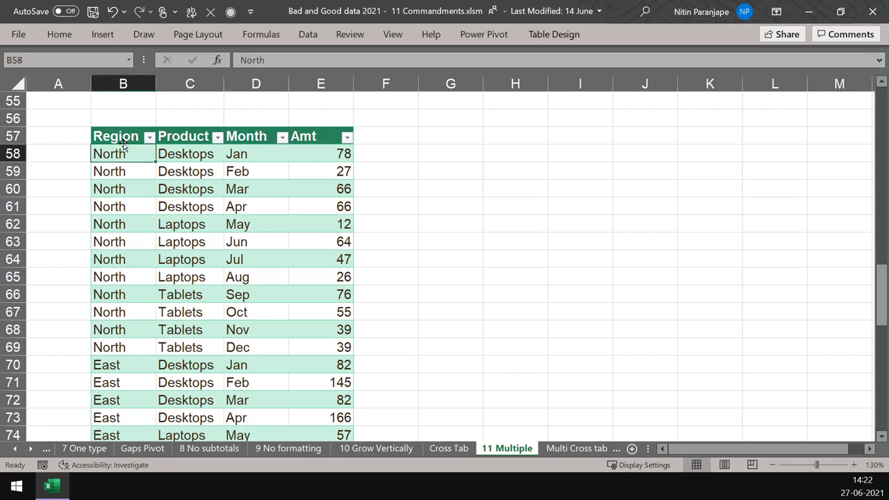
{"action": "left_click", "coordinate": [128, 137]}
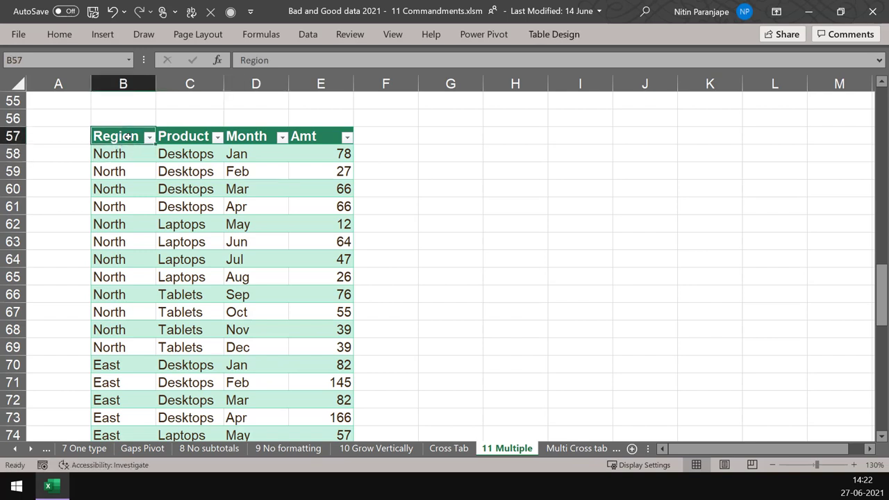